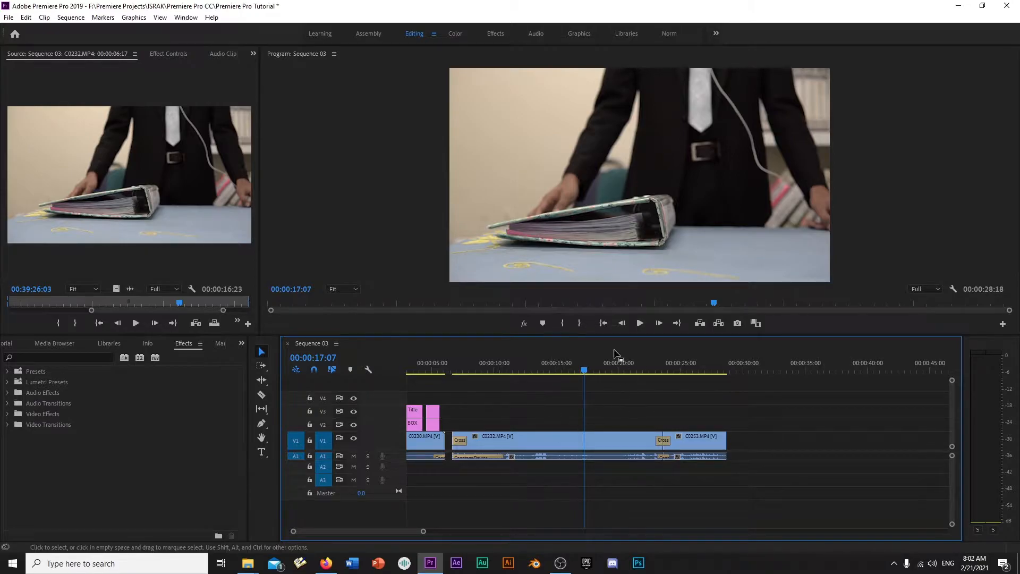
Select the C0232.MP4 clip in Sequence 03 and display its effect controls.
{"action": "left_click", "coordinate": [574, 435]}
{"action": "left_click_drag", "start_coordinate": [588, 371], "coordinate": [576, 370]}
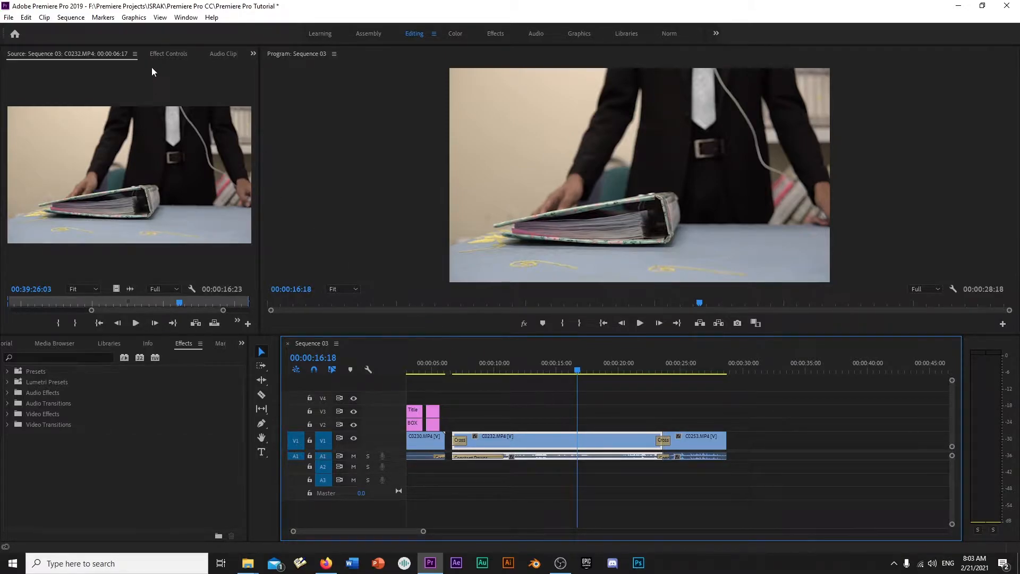
{"action": "left_click", "coordinate": [159, 53]}
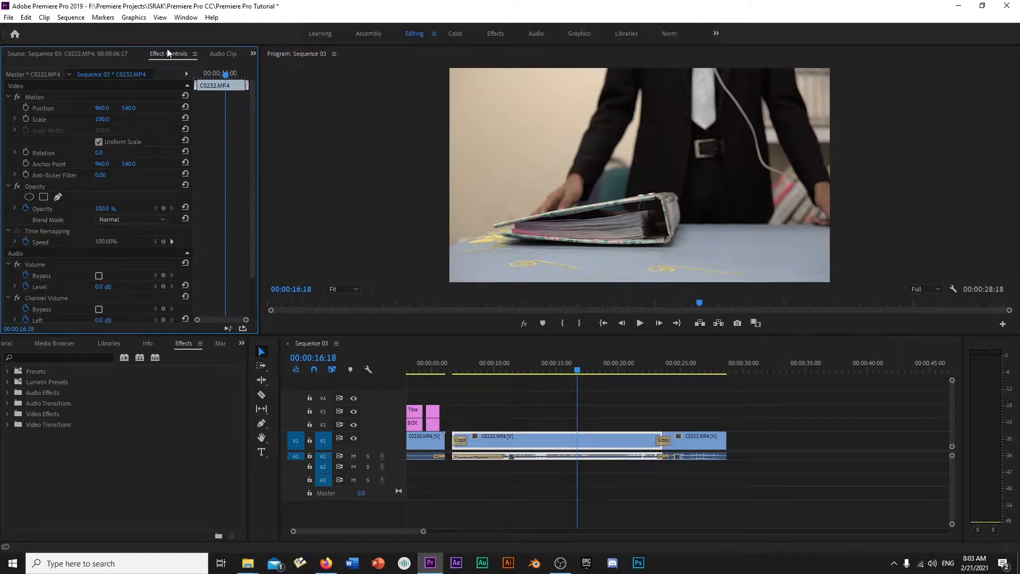
{"action": "left_click", "coordinate": [185, 17]}
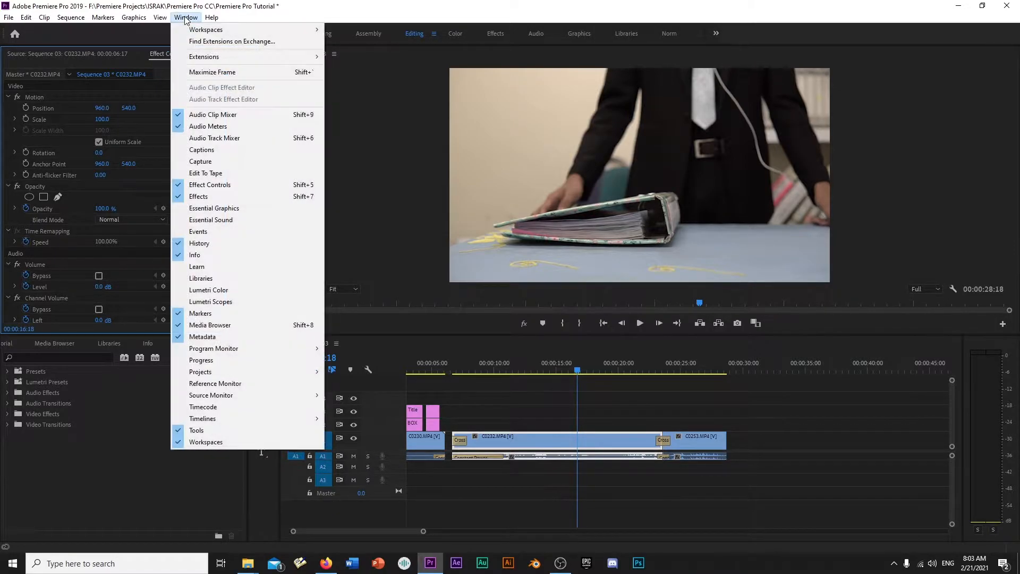
{"action": "mouse_move", "coordinate": [247, 29]}
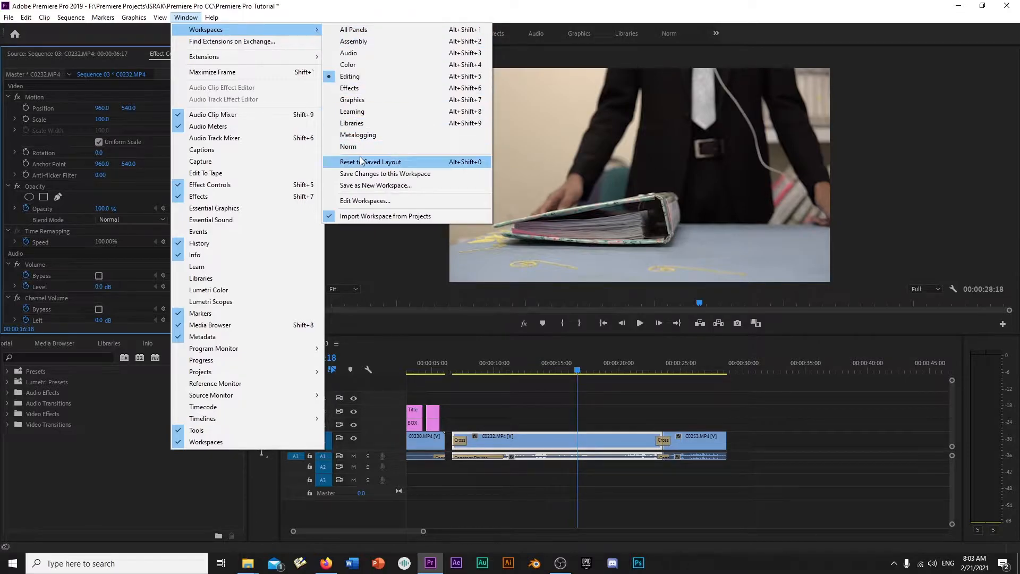
{"action": "left_click", "coordinate": [88, 329]}
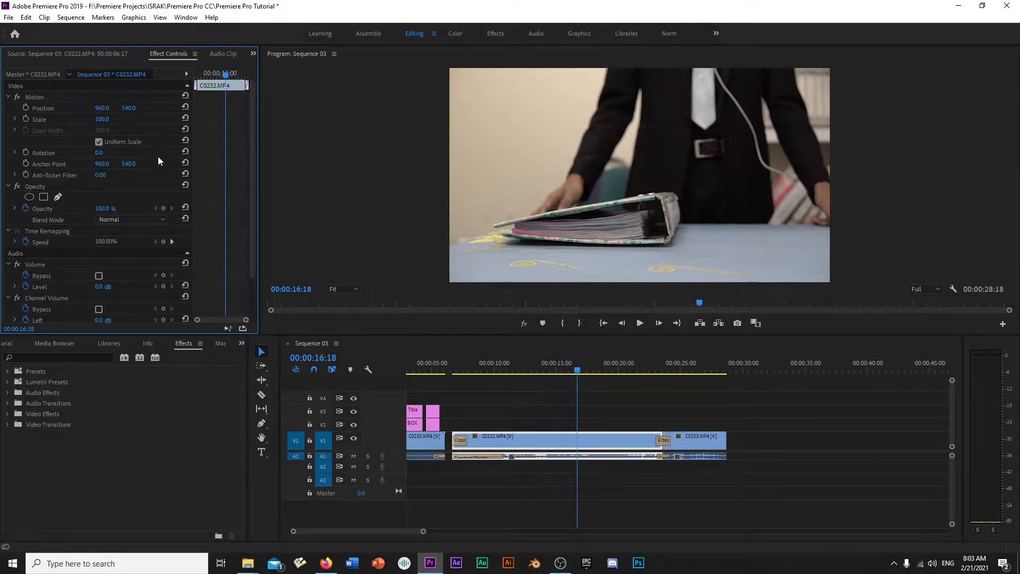
{"action": "left_click", "coordinate": [544, 441]}
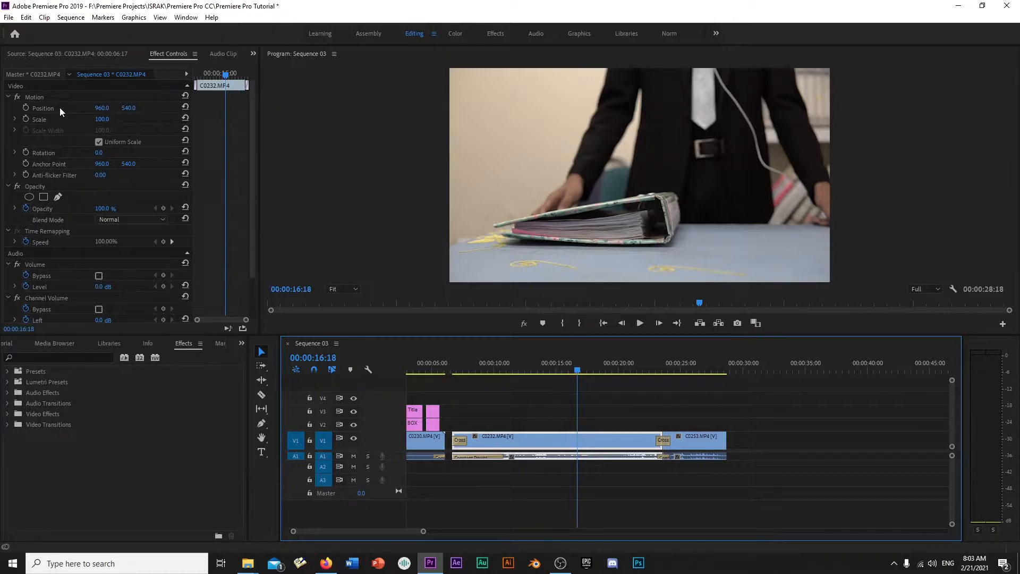
Try shifting the clip horizontally to an X position of 516, and reset its position.
{"action": "left_click", "coordinate": [101, 108]}
{"action": "left_click_drag", "start_coordinate": [102, 108], "coordinate": [0, 108]}
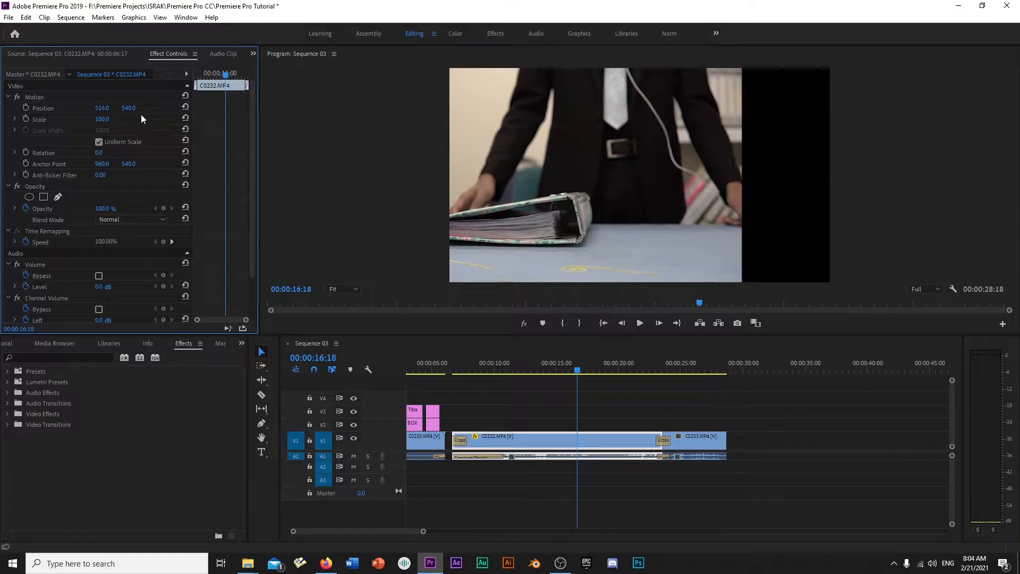
{"action": "left_click", "coordinate": [186, 108]}
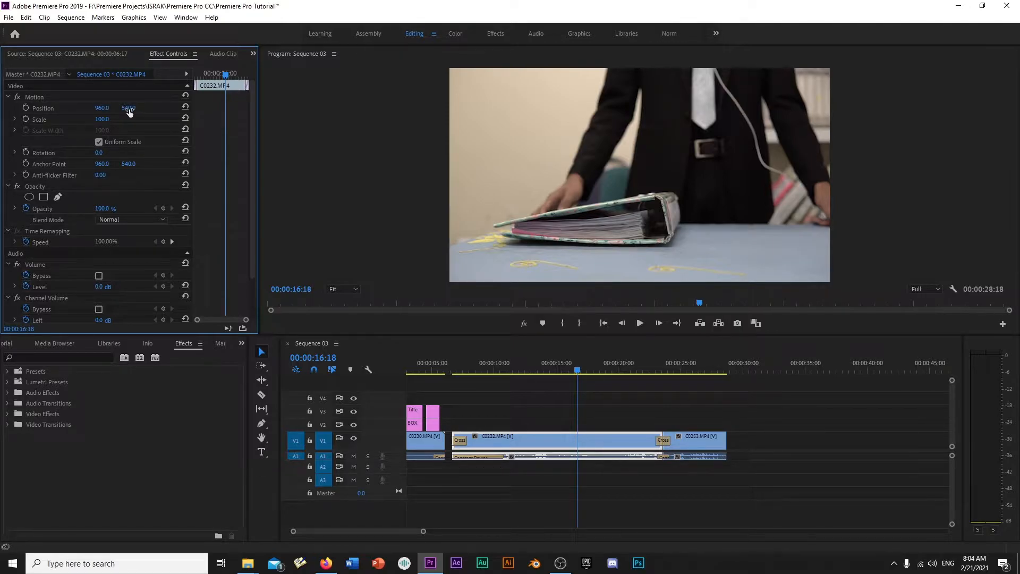
Try moving the clip vertically to Y positions of 190 and 882, and reset its position.
{"action": "left_click_drag", "start_coordinate": [129, 112], "coordinate": [21, 111]}
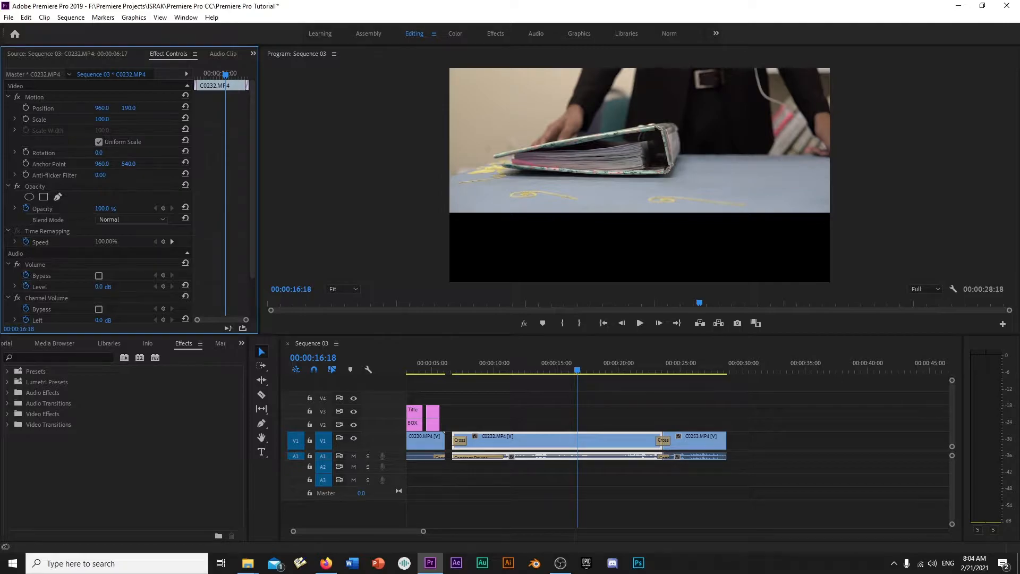
{"action": "left_click_drag", "start_coordinate": [129, 108], "coordinate": [346, 108]}
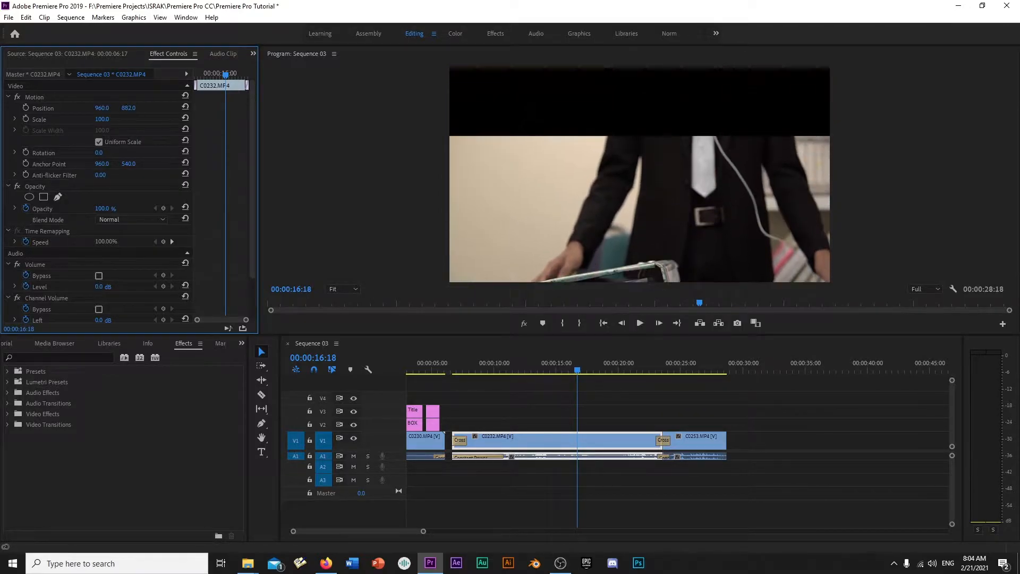
{"action": "left_click", "coordinate": [185, 107]}
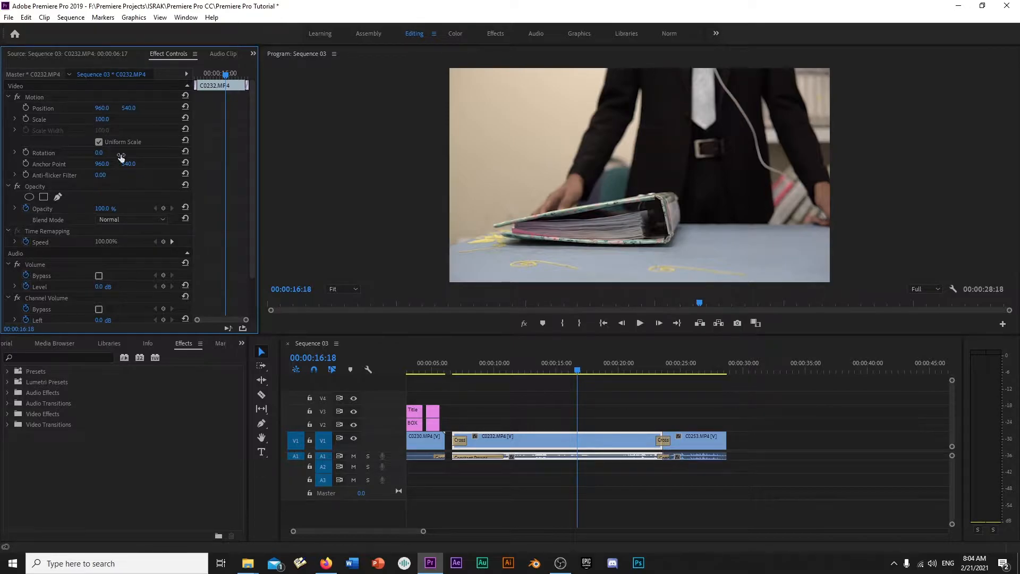
Try scaling the clip uniformly to 50, and non-uniformly to a height of 275 and a width of 265, restoring uniform scaling.
{"action": "left_click_drag", "start_coordinate": [97, 120], "coordinate": [14, 119]}
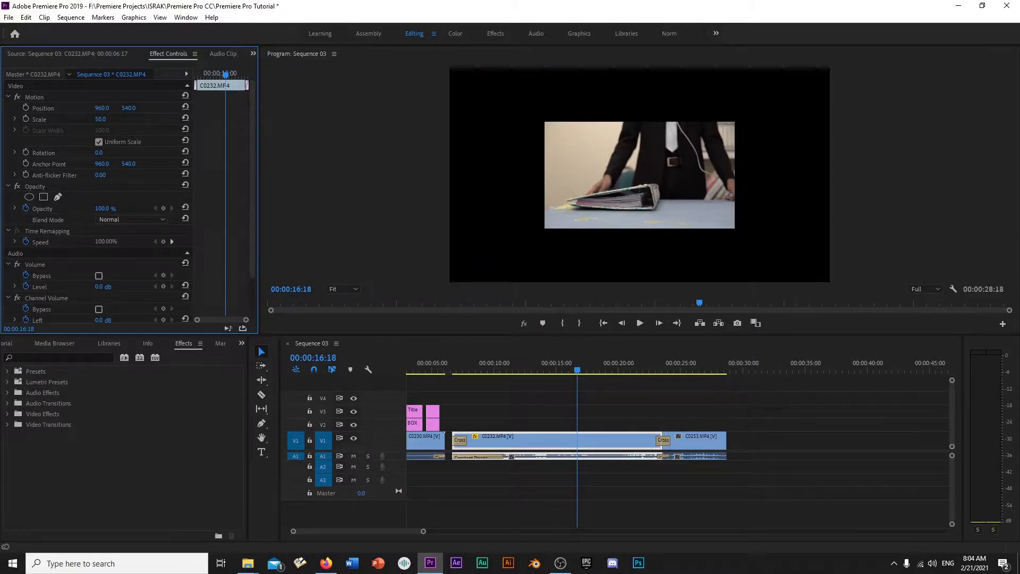
{"action": "left_click", "coordinate": [184, 119]}
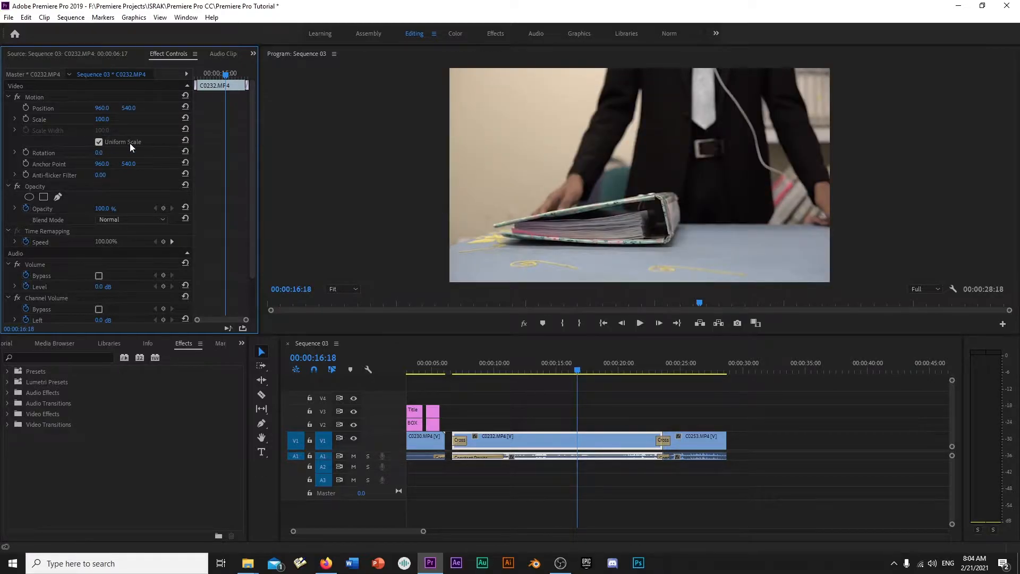
{"action": "left_click", "coordinate": [99, 142]}
{"action": "left_click_drag", "start_coordinate": [91, 121], "coordinate": [80, 145]}
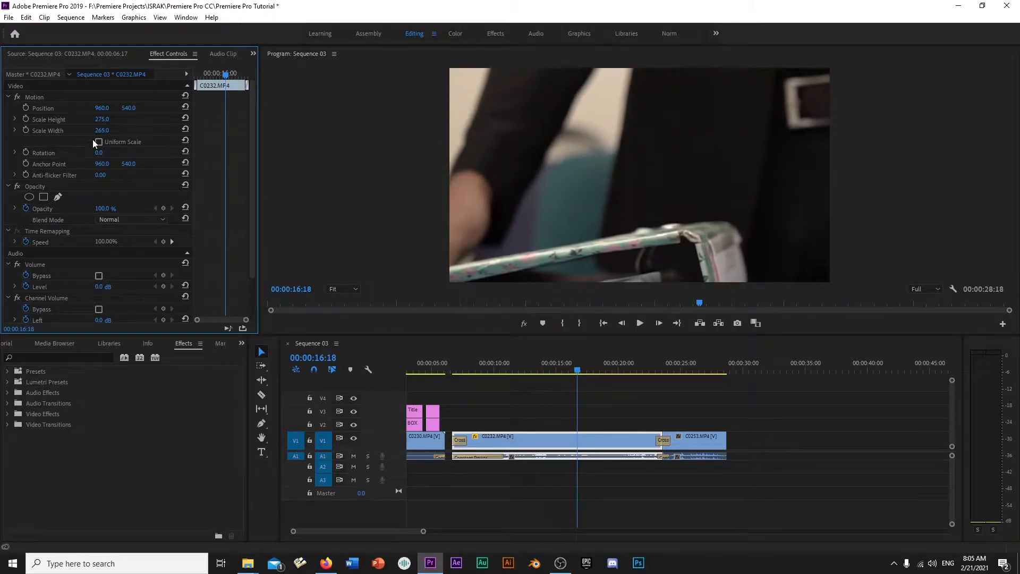
{"action": "left_click", "coordinate": [99, 142]}
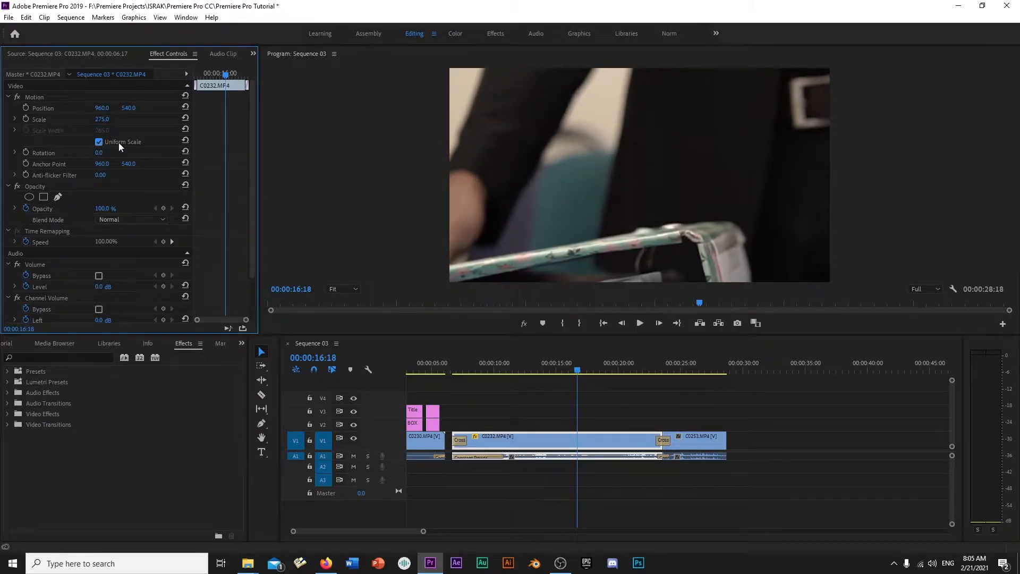
Try rotating the clip to -10 degrees, and reset its rotation.
{"action": "mouse_move", "coordinate": [99, 154]}
{"action": "left_mouse_down"}
{"action": "mouse_move", "coordinate": [128, 154]}
{"action": "mouse_move", "coordinate": [101, 154]}
{"action": "left_mouse_up"}
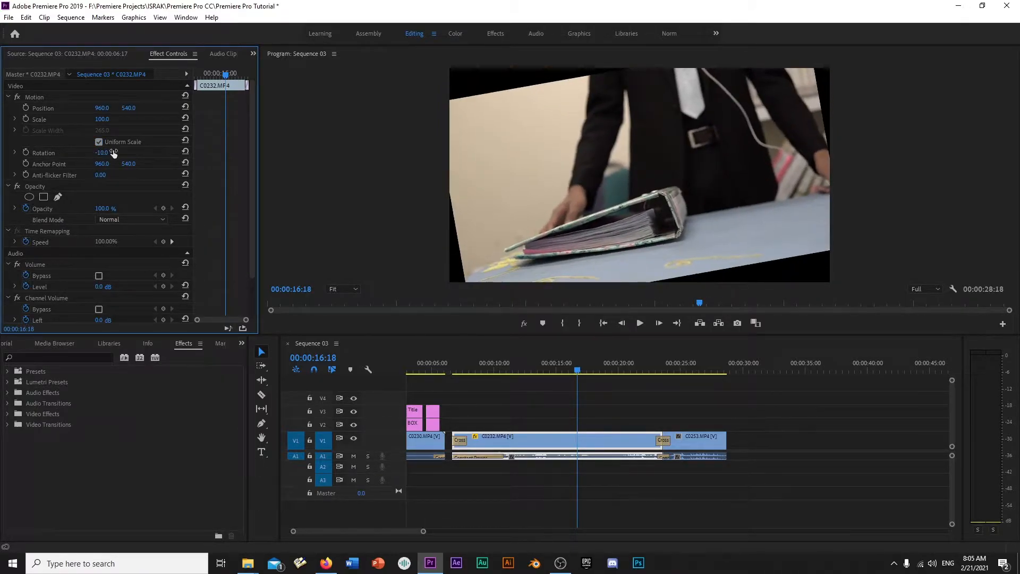
{"action": "left_click", "coordinate": [185, 152]}
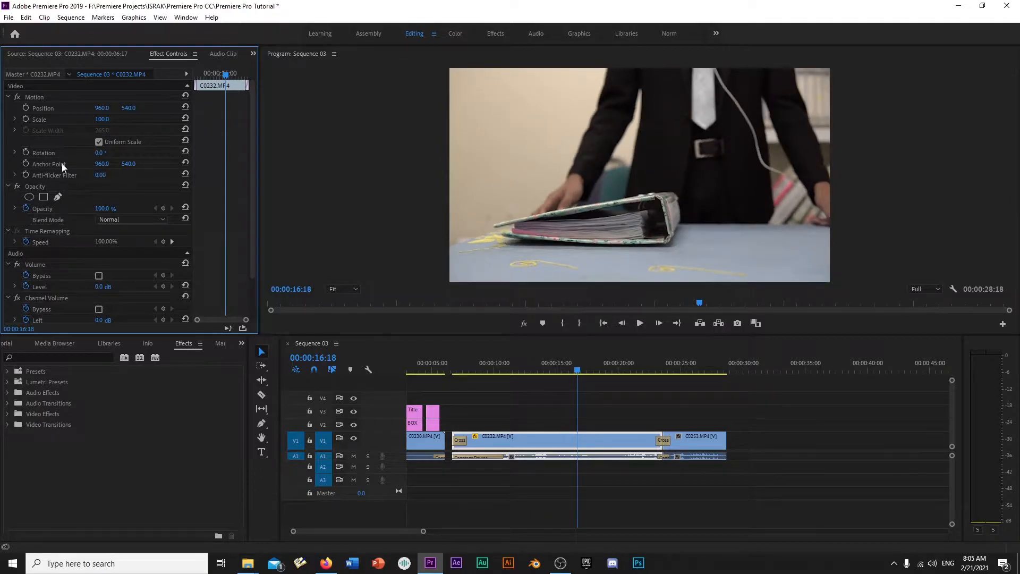
Show the clip's anchor point, try scaling around the centre to about 180, and reset the scale.
{"action": "left_click", "coordinate": [62, 164]}
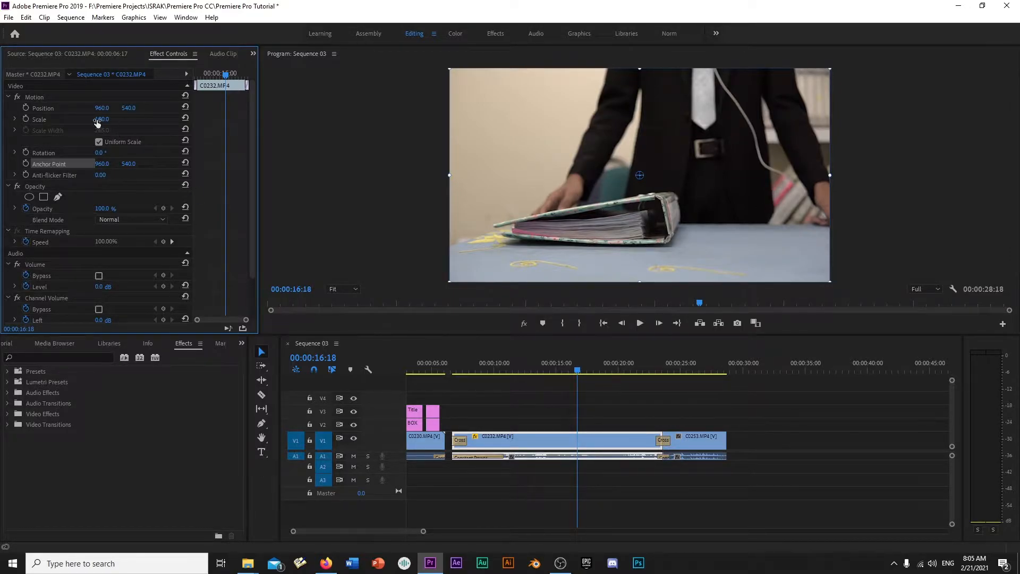
{"action": "left_click_drag", "start_coordinate": [102, 119], "coordinate": [248, 119]}
{"action": "left_click_drag", "start_coordinate": [105, 119], "coordinate": [28, 119]}
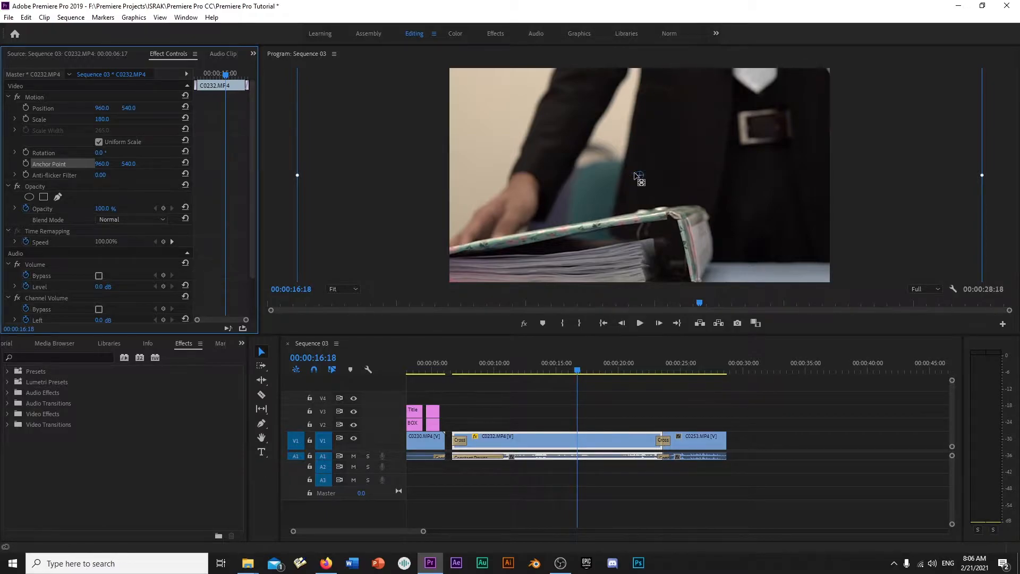
{"action": "left_click_drag", "start_coordinate": [101, 119], "coordinate": [114, 119]}
{"action": "left_click", "coordinate": [187, 116]}
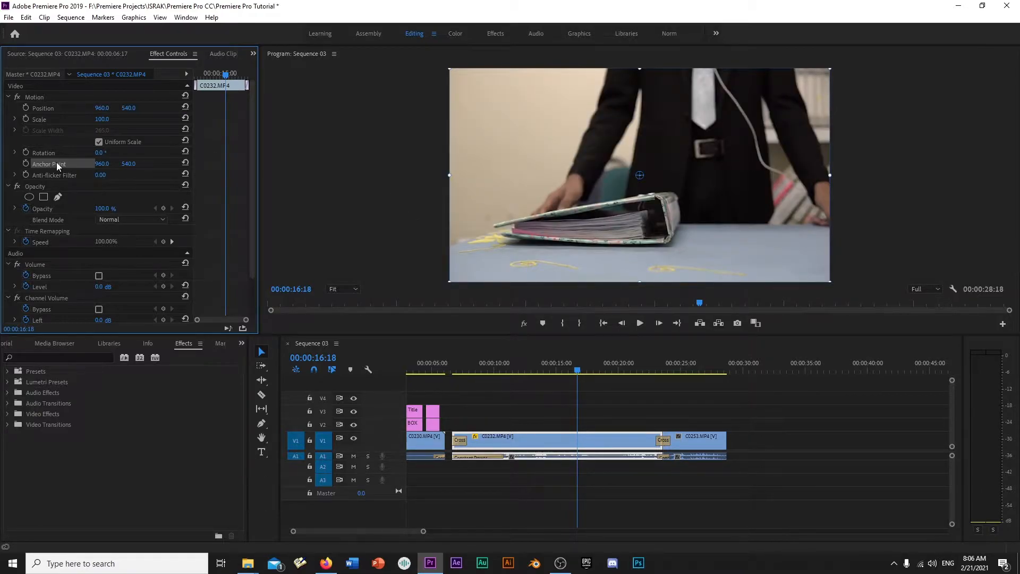
Try offsetting the anchor point to 634, 649 and scaling the clip to 176, and reset both properties.
{"action": "left_click", "coordinate": [100, 167]}
{"action": "type", "text": "1000"}
{"action": "key", "text": "Return"}
{"action": "left_click_drag", "start_coordinate": [126, 164], "coordinate": [110, 165]}
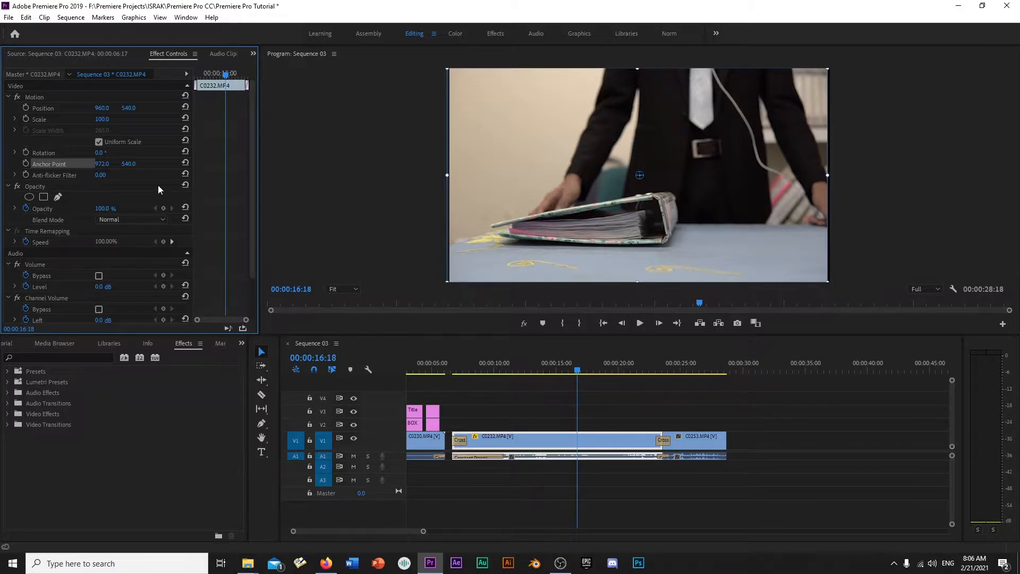
{"action": "left_click_drag", "start_coordinate": [97, 166], "coordinate": [165, 164]}
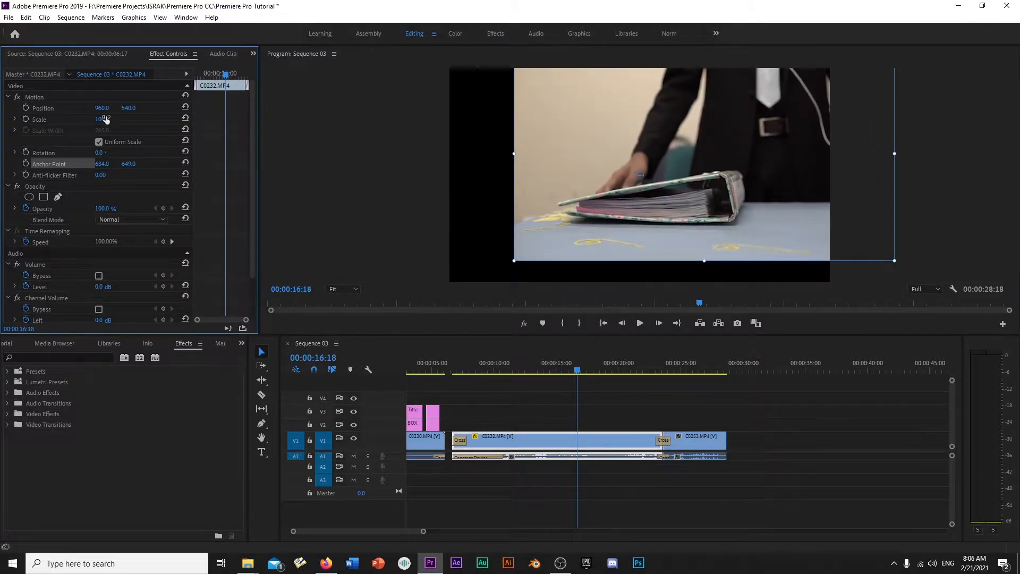
{"action": "left_click_drag", "start_coordinate": [101, 119], "coordinate": [137, 120]}
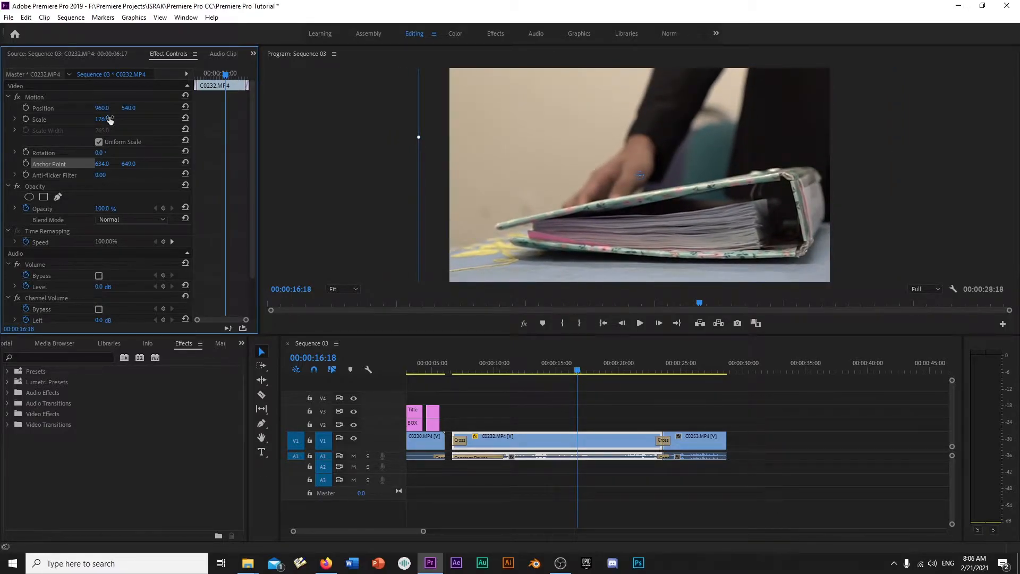
{"action": "left_click", "coordinate": [185, 162]}
{"action": "left_click", "coordinate": [185, 118]}
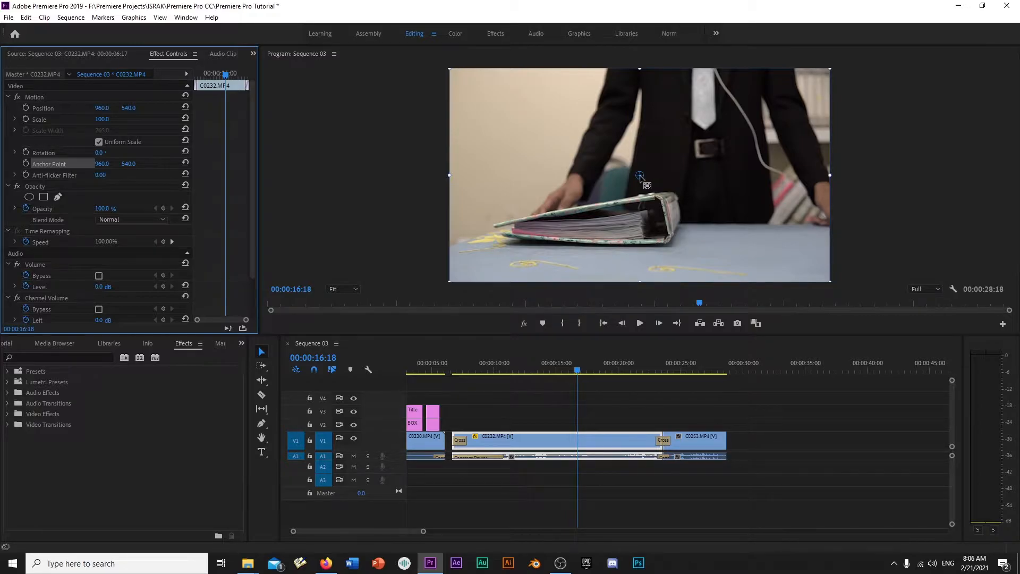
Reposition the anchor point over the figure's arm at about 1716, 228, try scaling to 246, and reset the scale.
{"action": "left_click", "coordinate": [640, 177]}
{"action": "left_click_drag", "start_coordinate": [640, 177], "coordinate": [796, 113]}
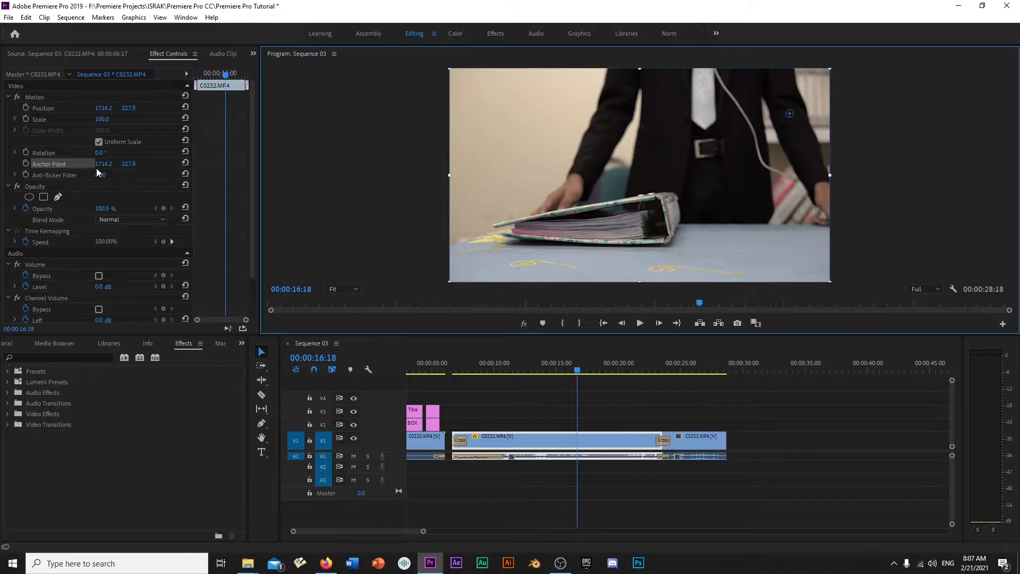
{"action": "left_click_drag", "start_coordinate": [95, 118], "coordinate": [171, 119]}
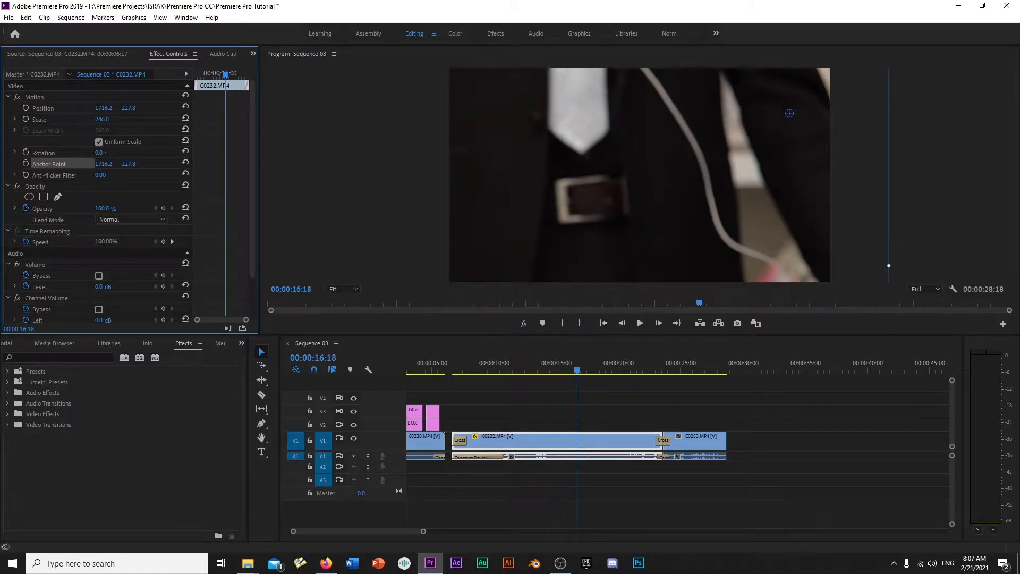
{"action": "left_click", "coordinate": [185, 118]}
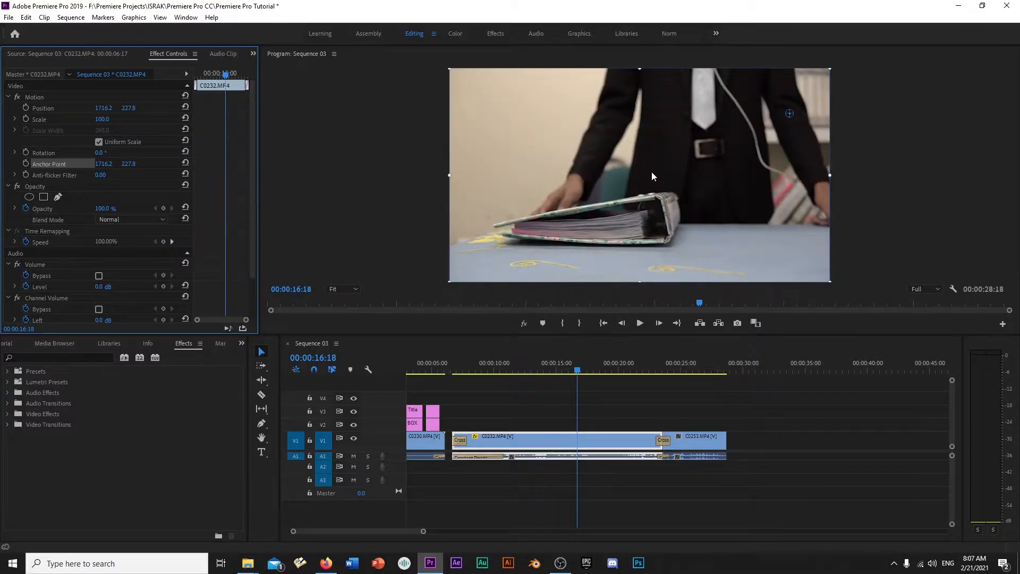
Try resetting only the anchor point, and undo back to the centred position and anchor point of 960, 540.
{"action": "left_click", "coordinate": [185, 163]}
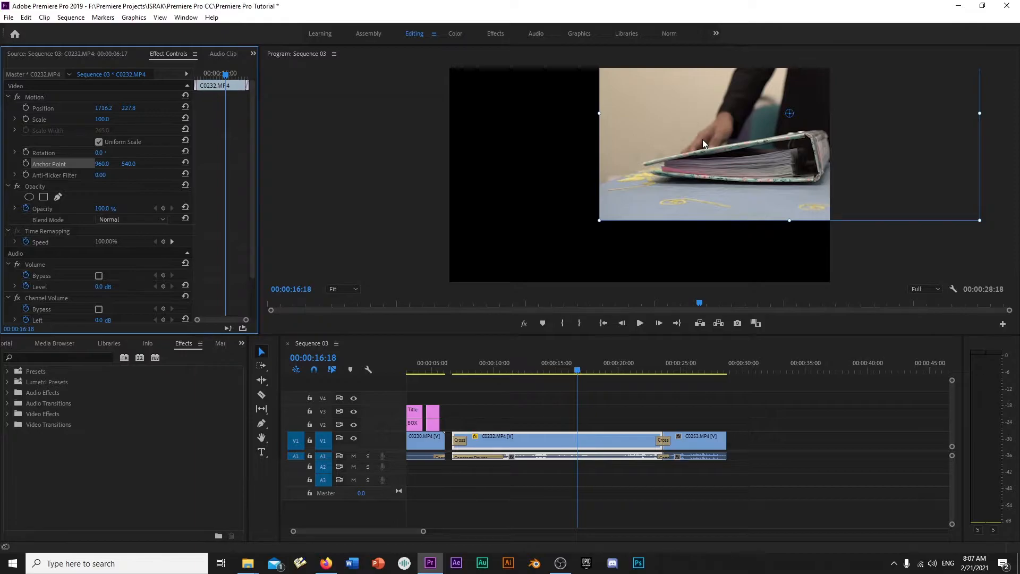
{"action": "key", "text": "ctrl+z"}
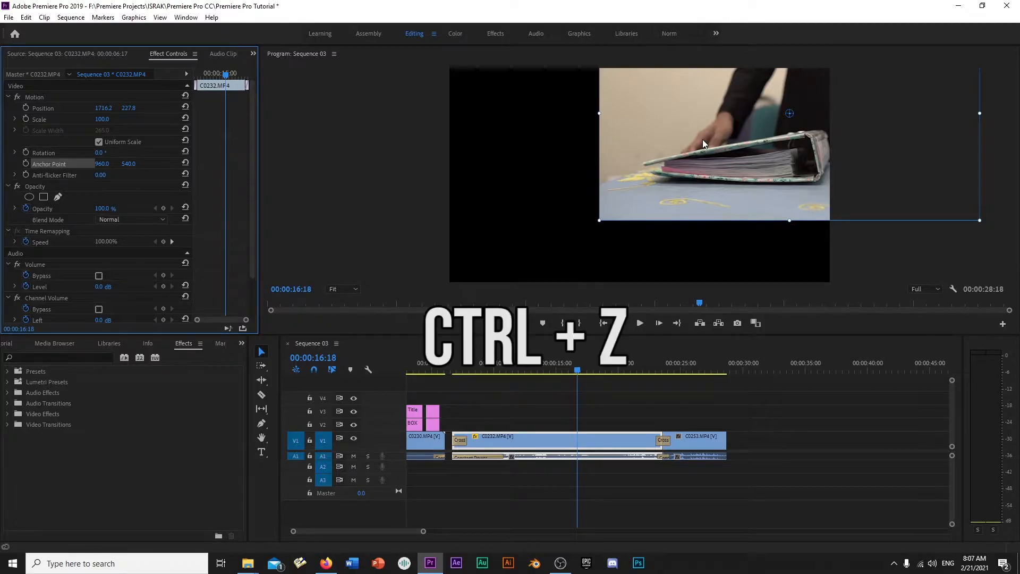
{"action": "key", "text": "ctrl+z"}
{"action": "key", "text": "ctrl+z"}
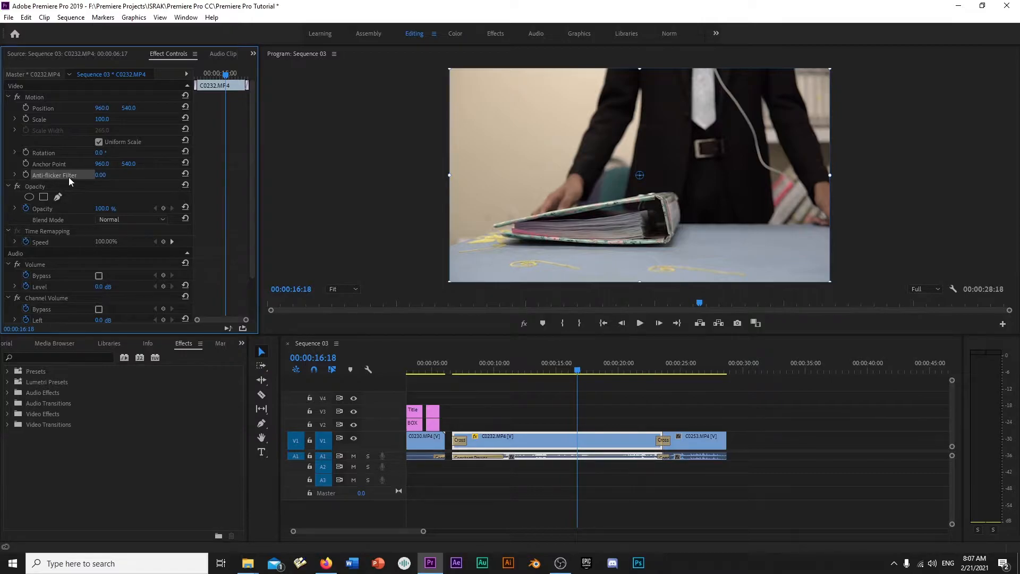
Try raising the clip's anti-flicker filter, and return it to 0.00.
{"action": "left_click", "coordinate": [14, 176]}
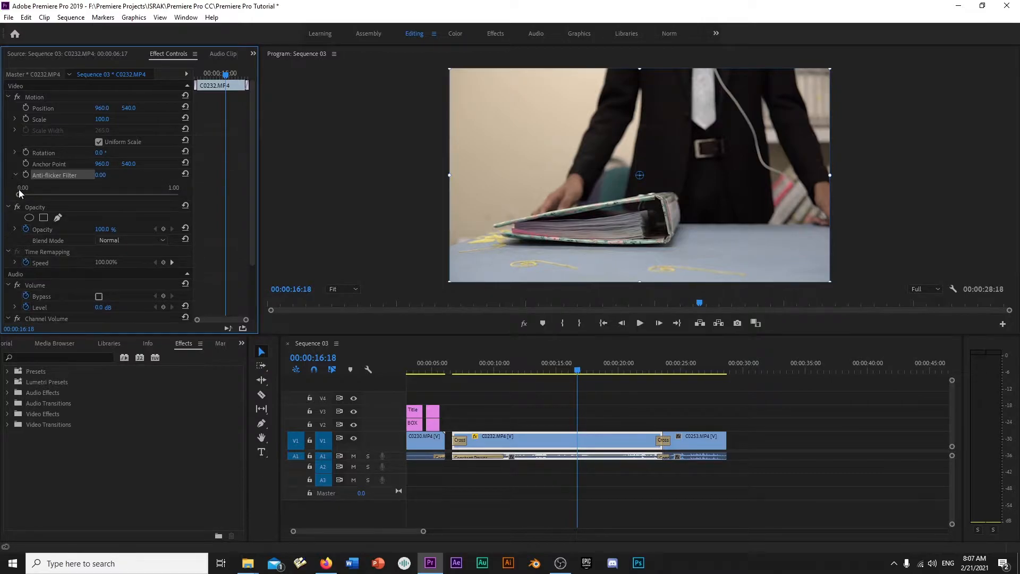
{"action": "left_click_drag", "start_coordinate": [19, 195], "coordinate": [82, 195]}
{"action": "left_click_drag", "start_coordinate": [180, 206], "coordinate": [5, 205]}
{"action": "left_click", "coordinate": [15, 176]}
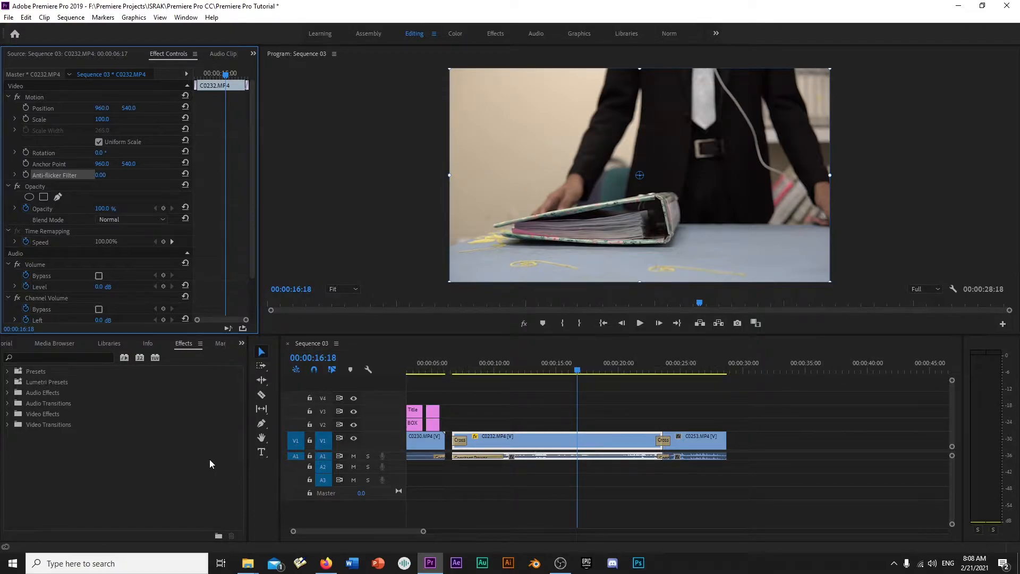
Scrub through C0232.MP4 and place the playhead near its start at 00:00:07:21.
{"action": "left_click_drag", "start_coordinate": [225, 74], "coordinate": [203, 73]}
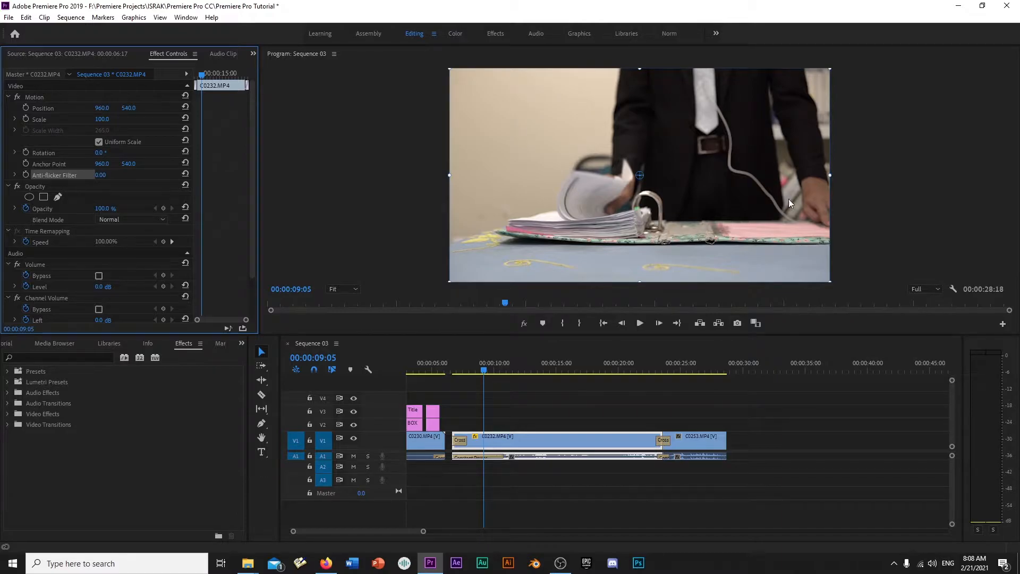
{"action": "left_click", "coordinate": [484, 374]}
{"action": "left_click_drag", "start_coordinate": [484, 373], "coordinate": [614, 373]}
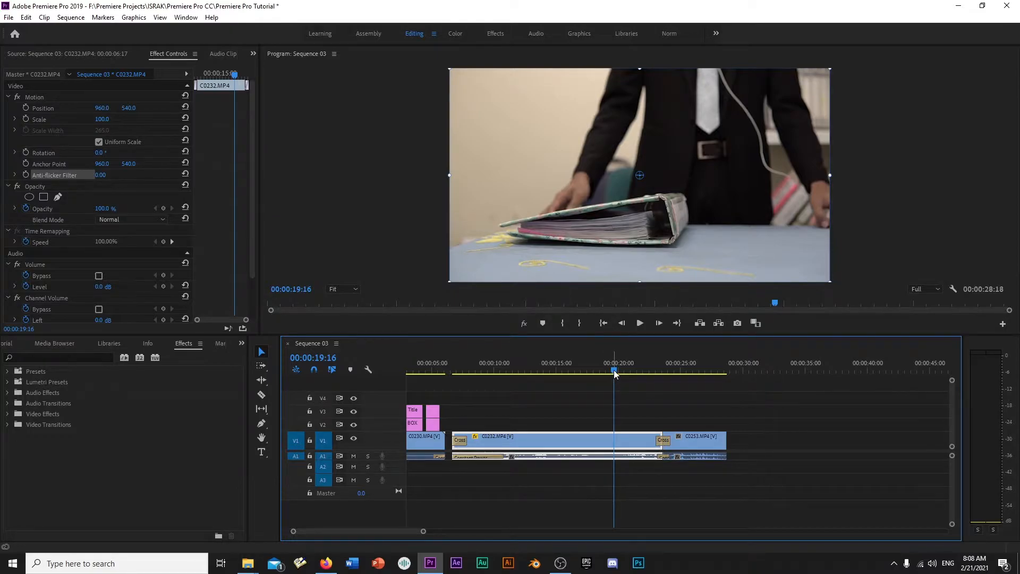
{"action": "left_click_drag", "start_coordinate": [615, 373], "coordinate": [466, 373]}
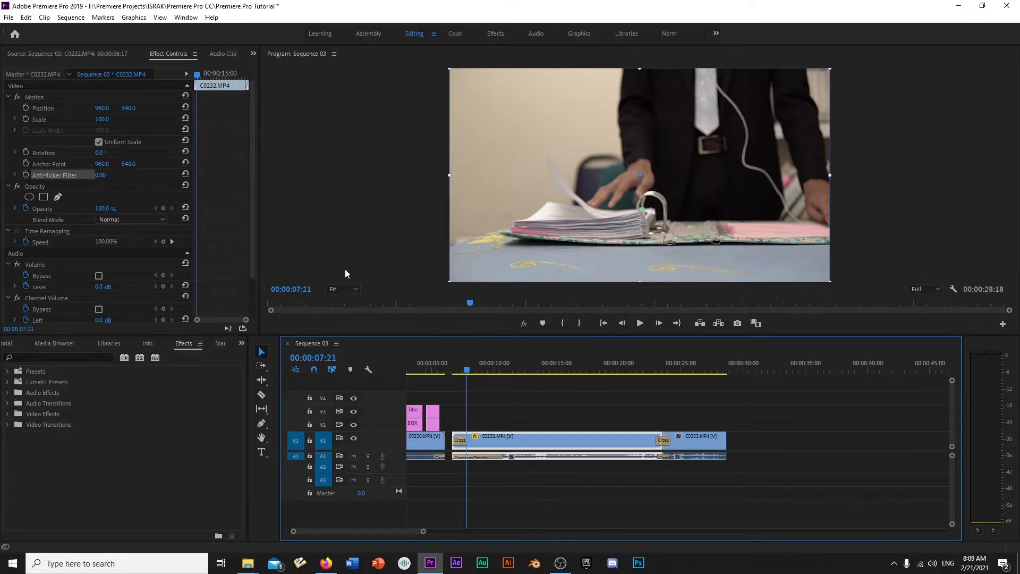
Try keyframing C0232.MP4's scale and anchor point from 00:00:07:21, ending at 00:00:19:17 with scale 292 and the anchor point over the binder.
{"action": "left_click", "coordinate": [25, 119]}
{"action": "left_click", "coordinate": [25, 164]}
{"action": "left_click_drag", "start_coordinate": [203, 73], "coordinate": [237, 77]}
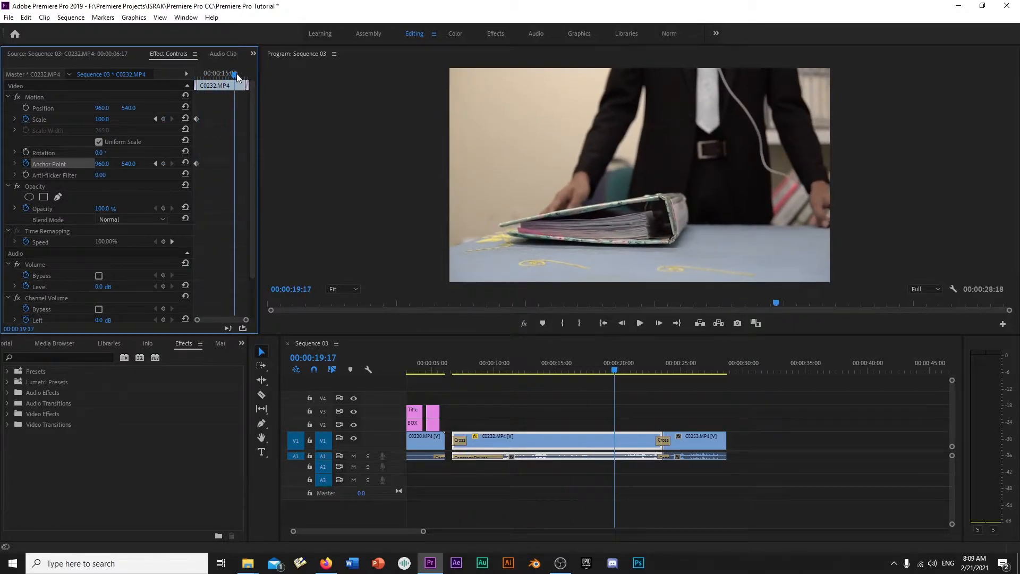
{"action": "left_click_drag", "start_coordinate": [101, 119], "coordinate": [110, 122]}
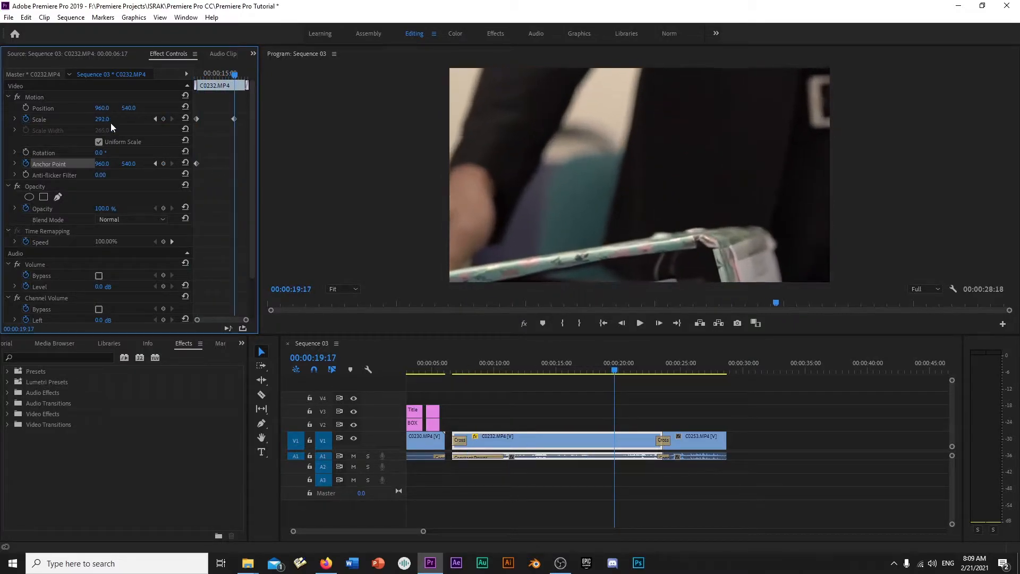
{"action": "left_click_drag", "start_coordinate": [99, 164], "coordinate": [151, 165]}
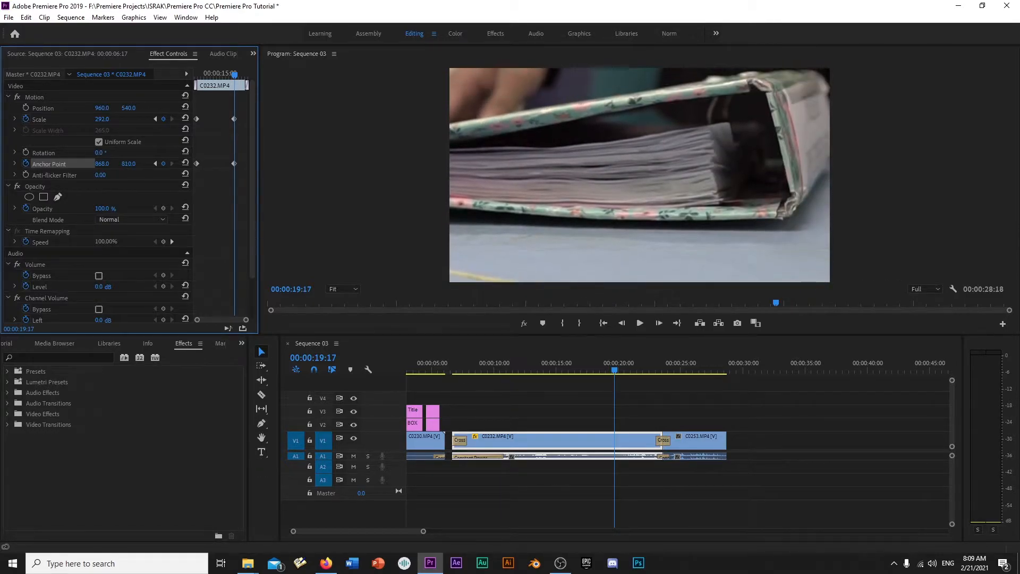
Play back the scale and anchor point animation from 00:00:07:03 and return to 00:00:15:12.
{"action": "left_click_drag", "start_coordinate": [543, 367], "coordinate": [460, 364]}
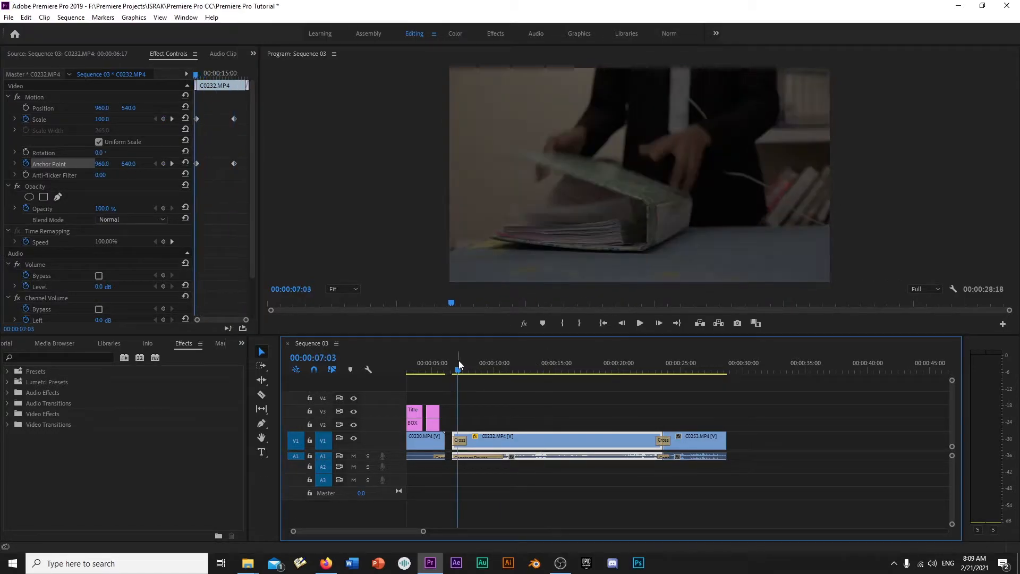
{"action": "key", "text": "space"}
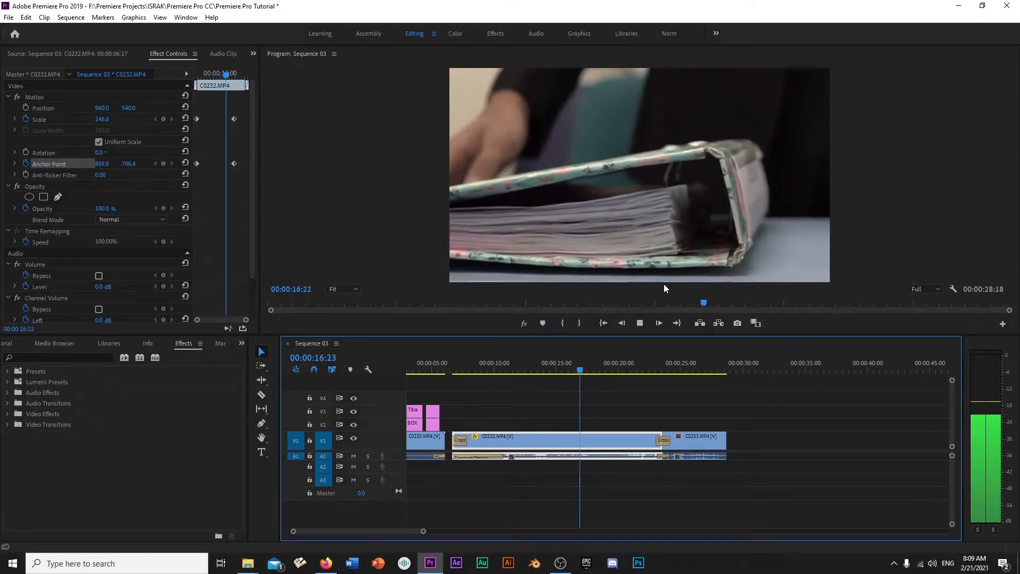
{"action": "mouse_move", "coordinate": [581, 367]}
{"action": "left_mouse_down"}
{"action": "mouse_move", "coordinate": [590, 371]}
{"action": "mouse_move", "coordinate": [457, 374]}
{"action": "mouse_move", "coordinate": [613, 357]}
{"action": "mouse_move", "coordinate": [562, 363]}
{"action": "left_mouse_up"}
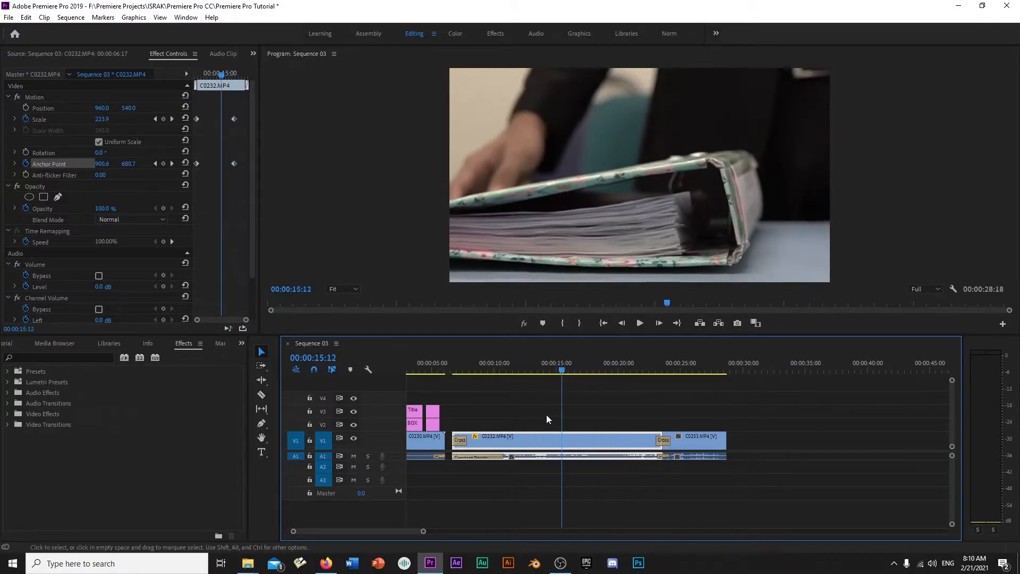
Undo the scale and anchor point keyframes on C0232.MP4, including the enabling of their animation.
{"action": "key", "text": "ctrl+z"}
{"action": "key", "text": "ctrl+z"}
{"action": "key", "text": "ctrl+z"}
{"action": "key", "text": "ctrl+z"}
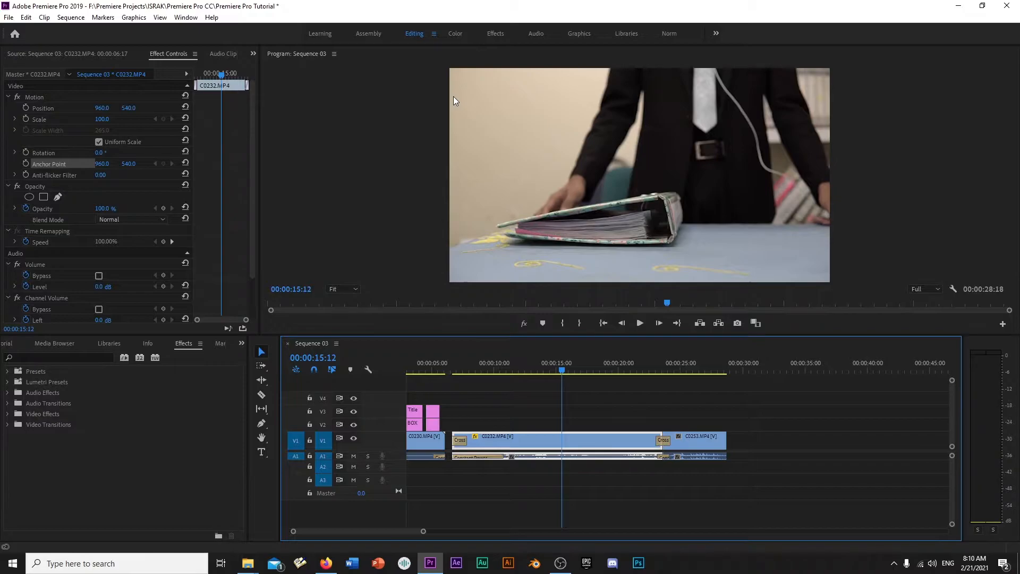
Try animating C0232.MP4's position with a first keyframe near the clip's start and a second at 00:00:18:22 set to 126, 540.
{"action": "left_click", "coordinate": [26, 108]}
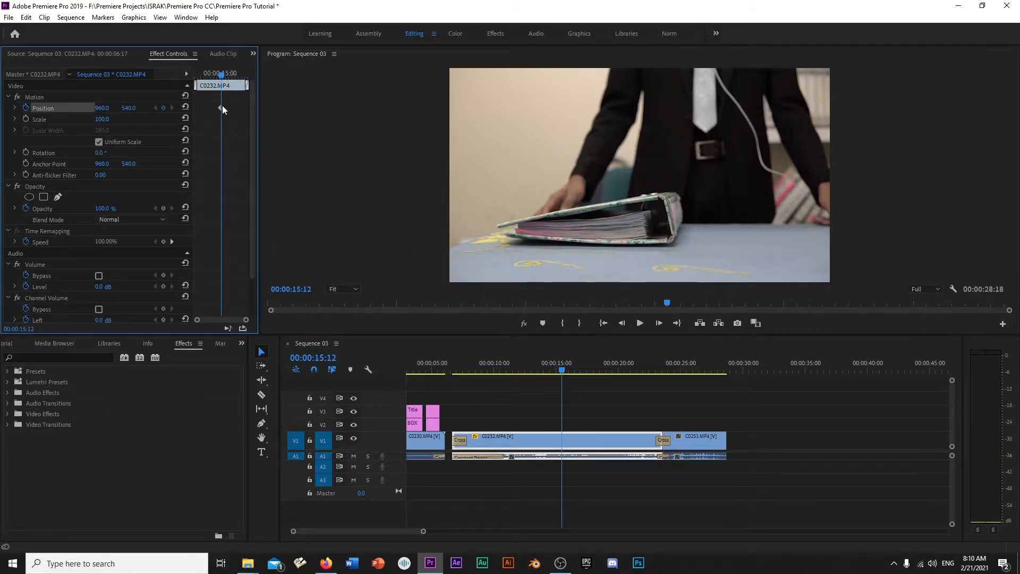
{"action": "left_click_drag", "start_coordinate": [222, 106], "coordinate": [232, 78]}
{"action": "left_click_drag", "start_coordinate": [96, 108], "coordinate": [46, 109]}
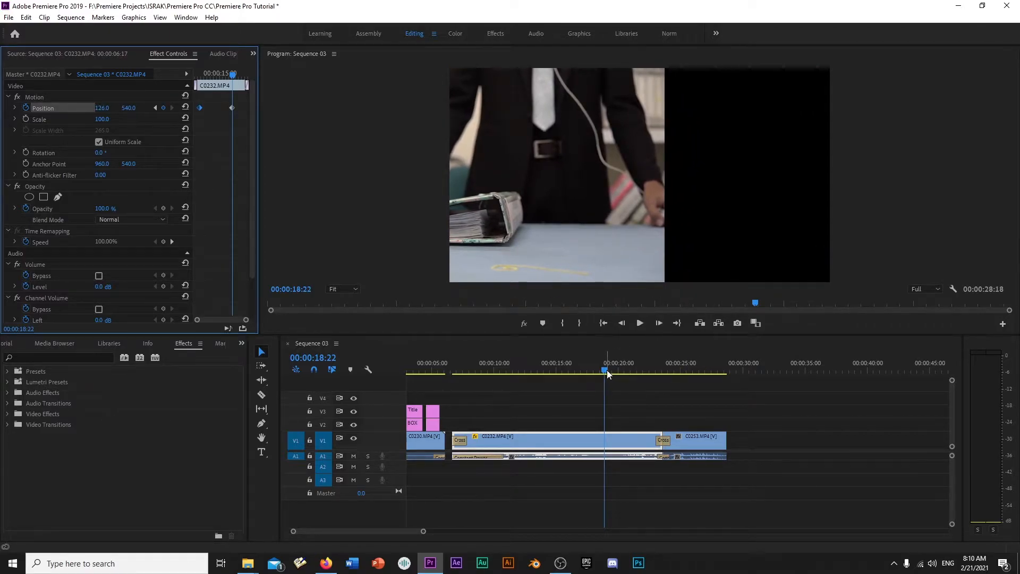
Play back the position animation from the start of C0232.MP4.
{"action": "left_click_drag", "start_coordinate": [606, 370], "coordinate": [454, 381]}
{"action": "key", "text": "space"}
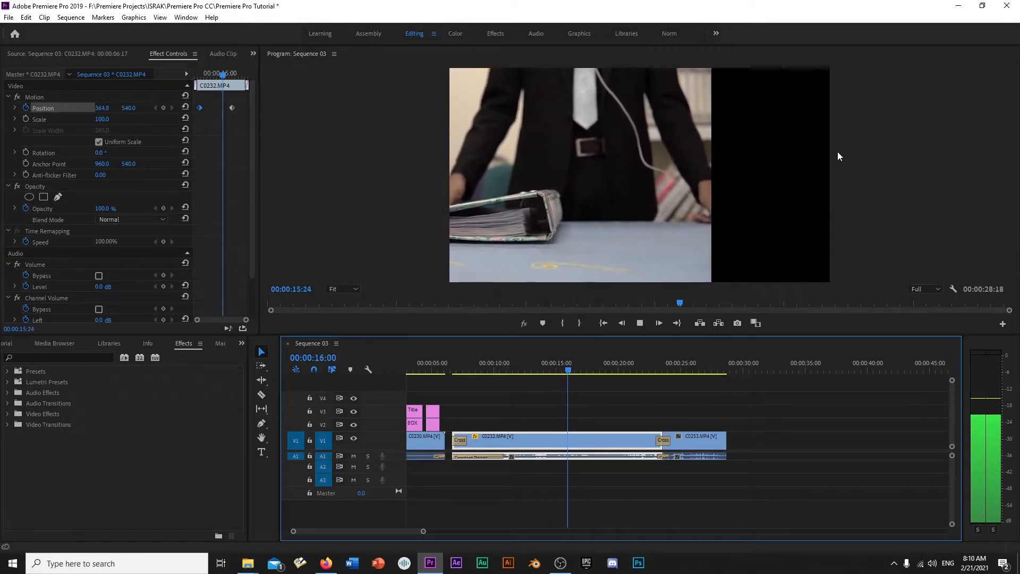
{"action": "key", "text": "space"}
Delete both position keyframes from C0232.MP4 and place the playhead at 00:00:09:13.
{"action": "left_click_drag", "start_coordinate": [222, 84], "coordinate": [194, 139]}
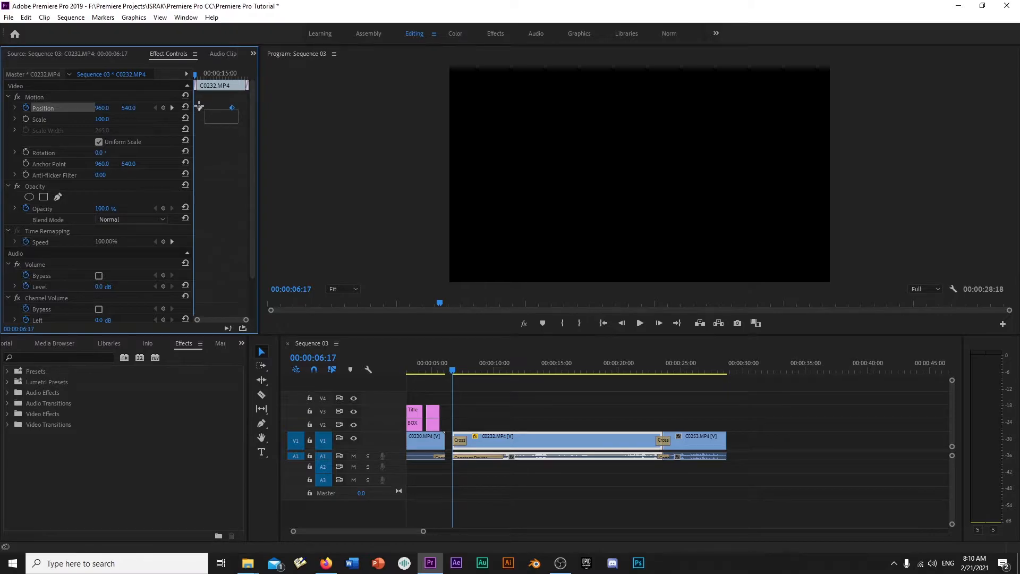
{"action": "key", "text": "Delete"}
{"action": "left_click_drag", "start_coordinate": [490, 369], "coordinate": [488, 369]}
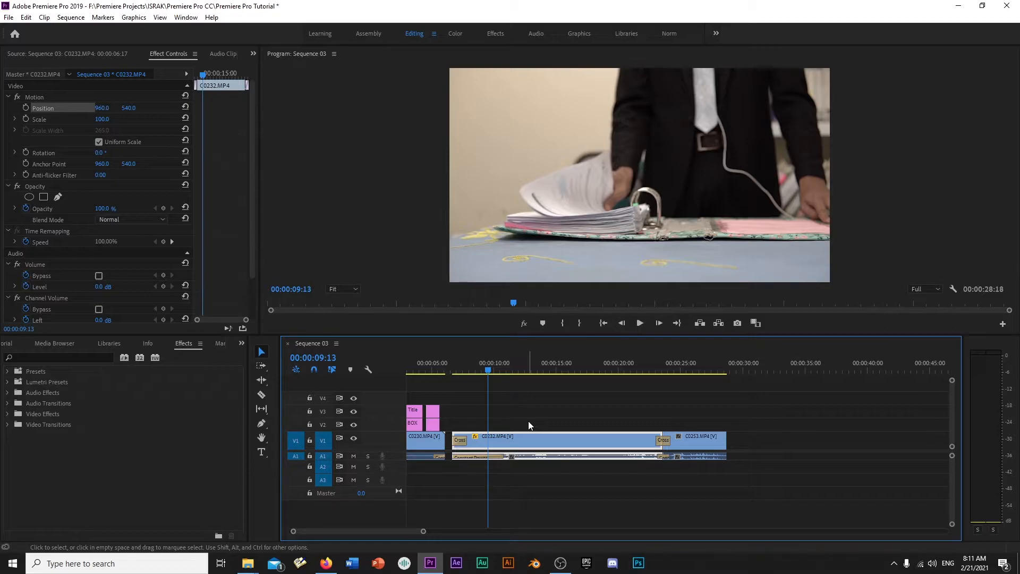
Scrub C0232.MP4 in both the sequence and effect timelines, comparing how the two playheads correspond, and finish at the clip's start.
{"action": "left_click_drag", "start_coordinate": [511, 372], "coordinate": [564, 367]}
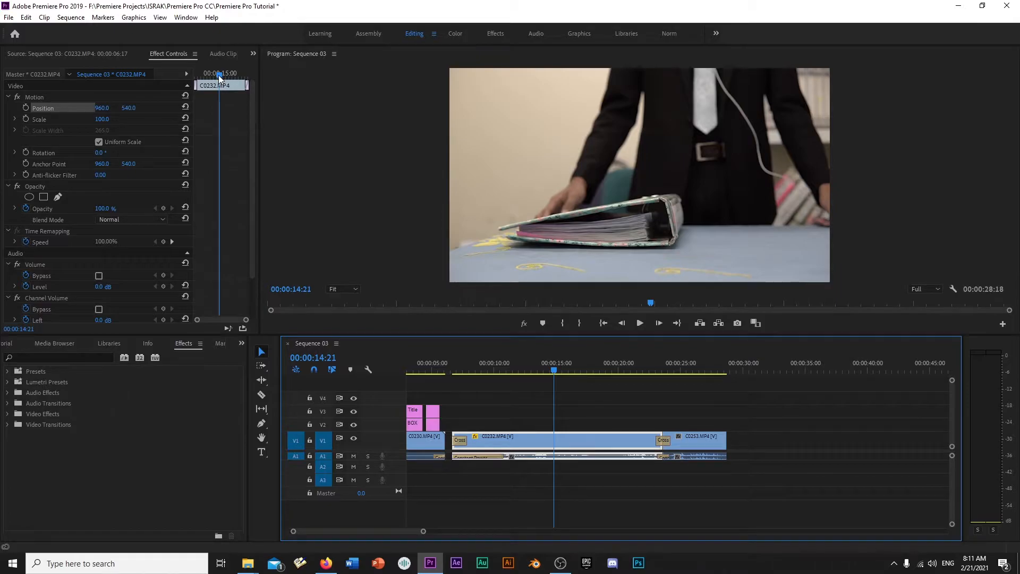
{"action": "mouse_move", "coordinate": [219, 73]}
{"action": "left_mouse_down"}
{"action": "mouse_move", "coordinate": [195, 71]}
{"action": "mouse_move", "coordinate": [242, 68]}
{"action": "mouse_move", "coordinate": [202, 73]}
{"action": "left_mouse_up"}
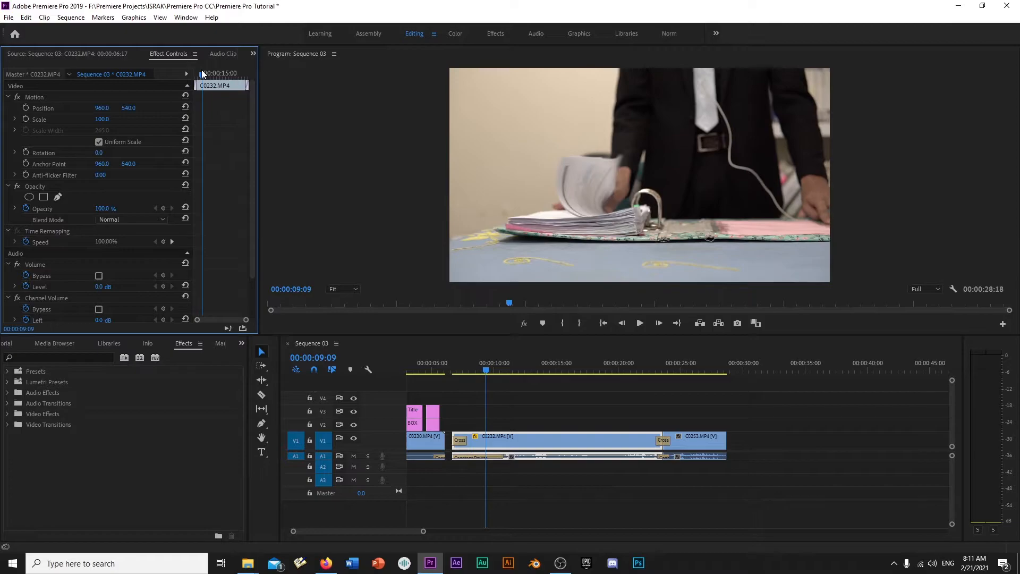
{"action": "left_click", "coordinate": [551, 353]}
{"action": "left_click", "coordinate": [220, 69]}
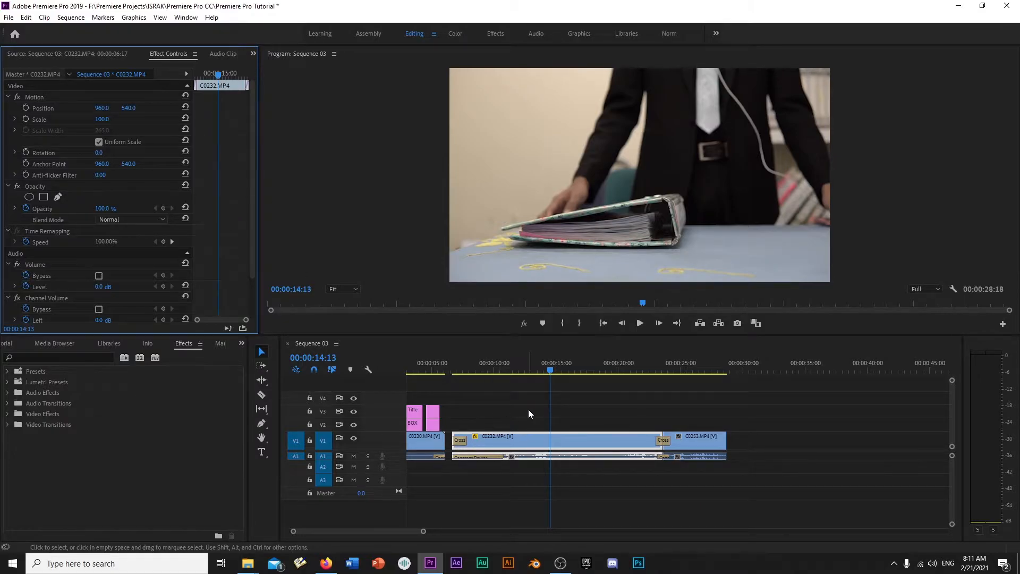
{"action": "left_click", "coordinate": [539, 353]}
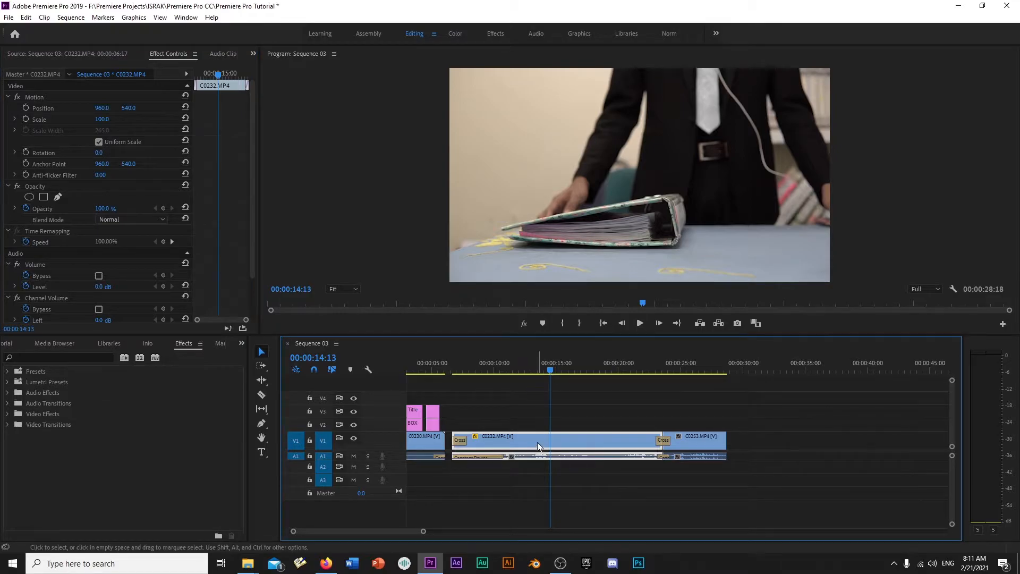
{"action": "left_click", "coordinate": [556, 364]}
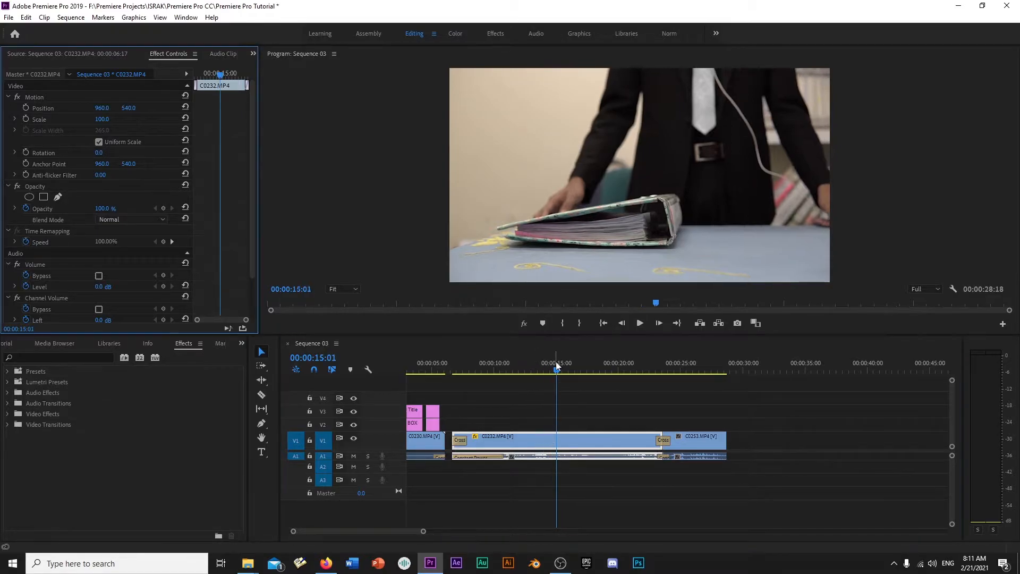
{"action": "left_click", "coordinate": [558, 352]}
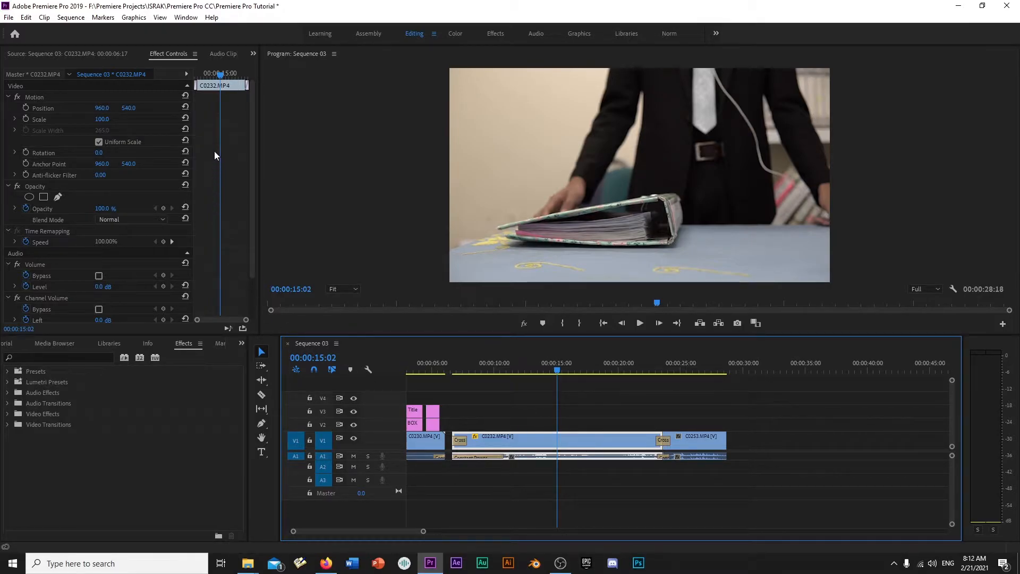
{"action": "left_click", "coordinate": [225, 77]}
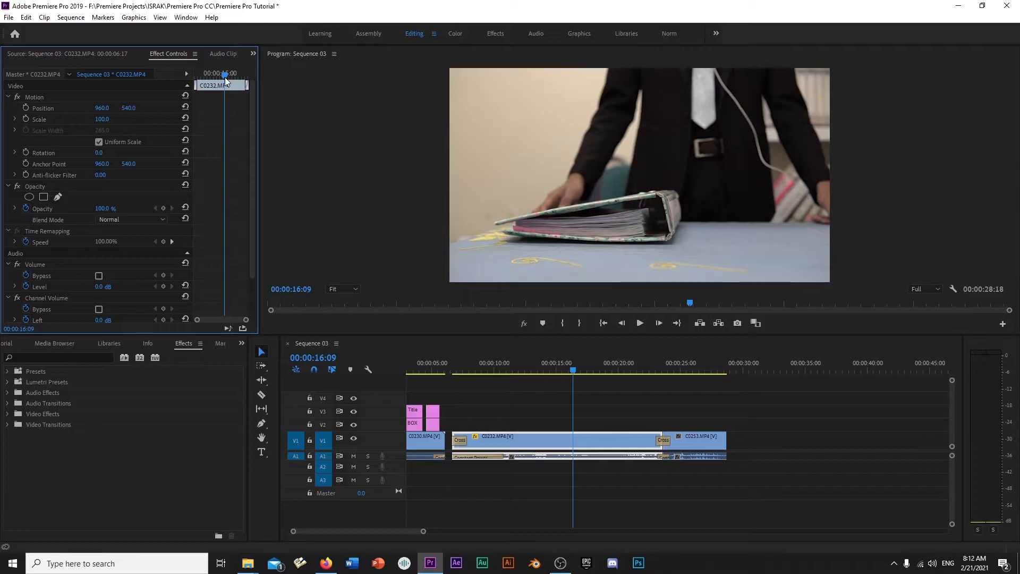
{"action": "mouse_move", "coordinate": [571, 370]}
{"action": "left_mouse_down"}
{"action": "mouse_move", "coordinate": [401, 365]}
{"action": "mouse_move", "coordinate": [730, 362]}
{"action": "mouse_move", "coordinate": [560, 370]}
{"action": "left_mouse_up"}
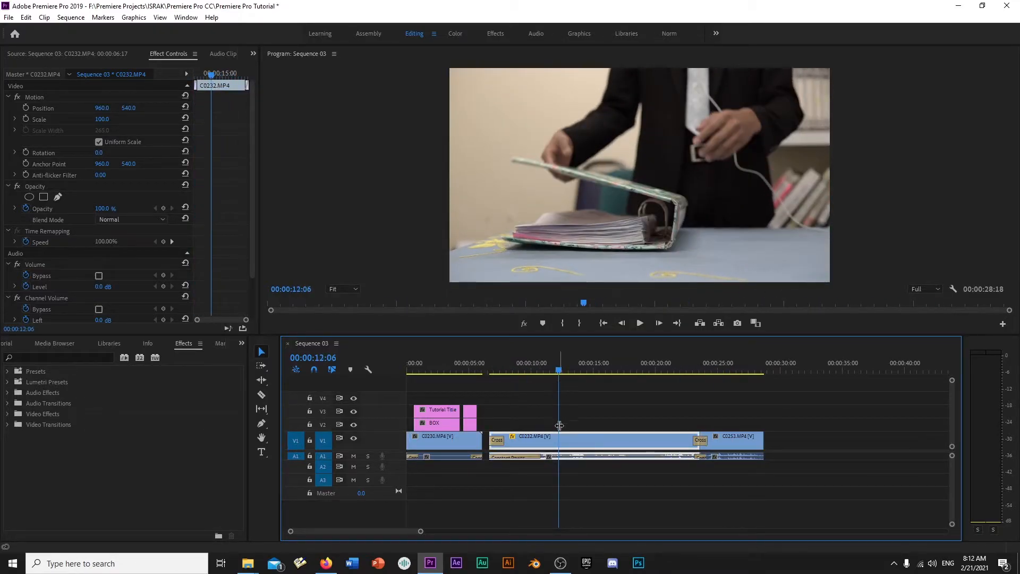
{"action": "left_click", "coordinate": [225, 74]}
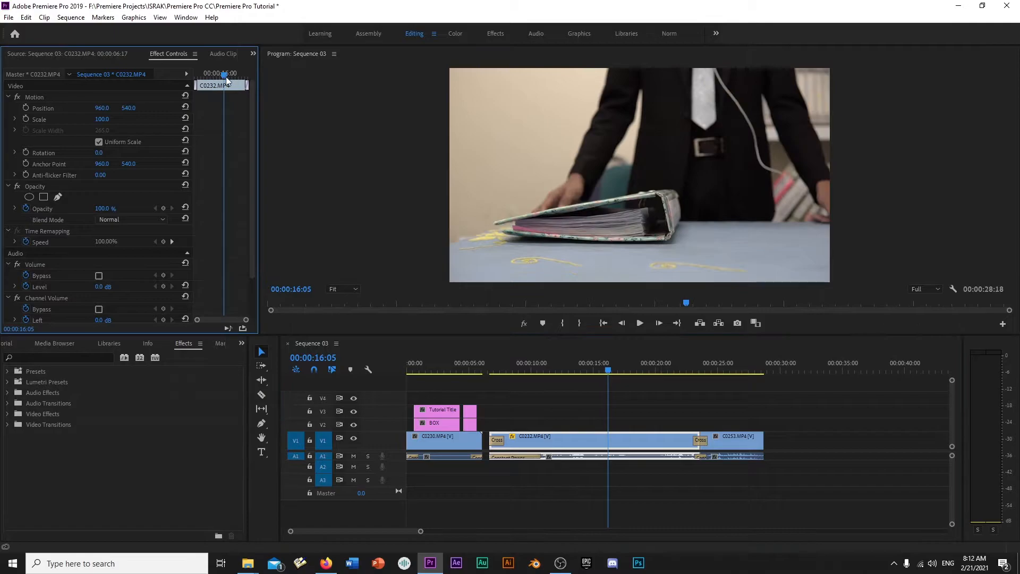
{"action": "left_click_drag", "start_coordinate": [225, 72], "coordinate": [191, 73]}
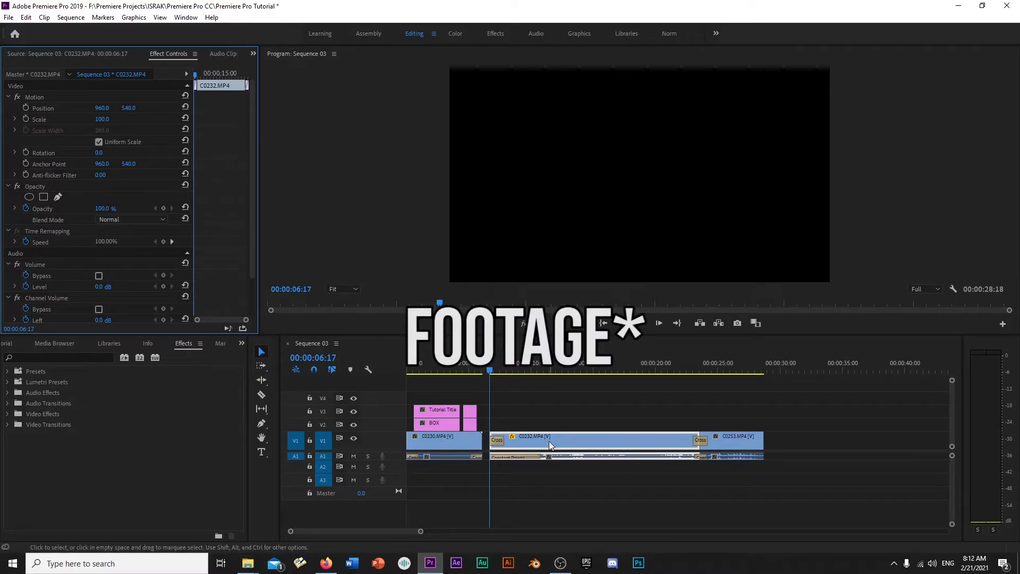
Set C0232.MP4's scale to 120, checking the framing at 00:00:13:16.
{"action": "left_click", "coordinate": [568, 369]}
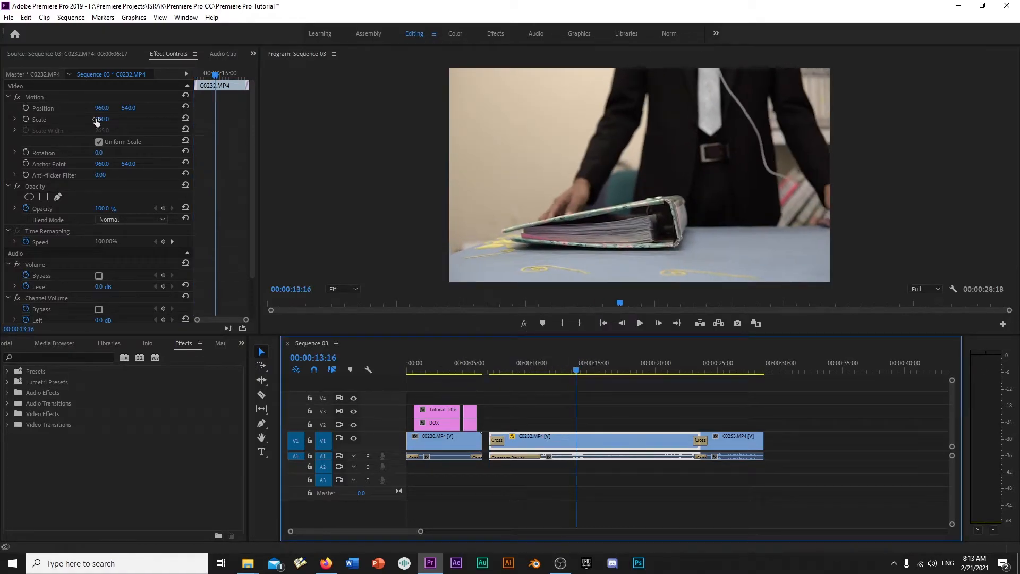
{"action": "left_click_drag", "start_coordinate": [97, 120], "coordinate": [111, 120]}
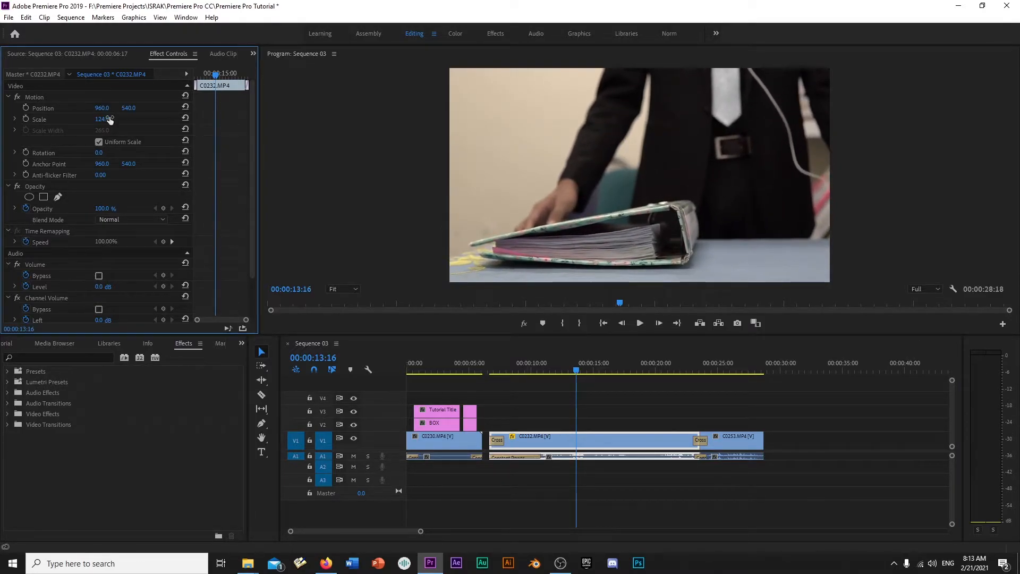
{"action": "key", "text": "Return"}
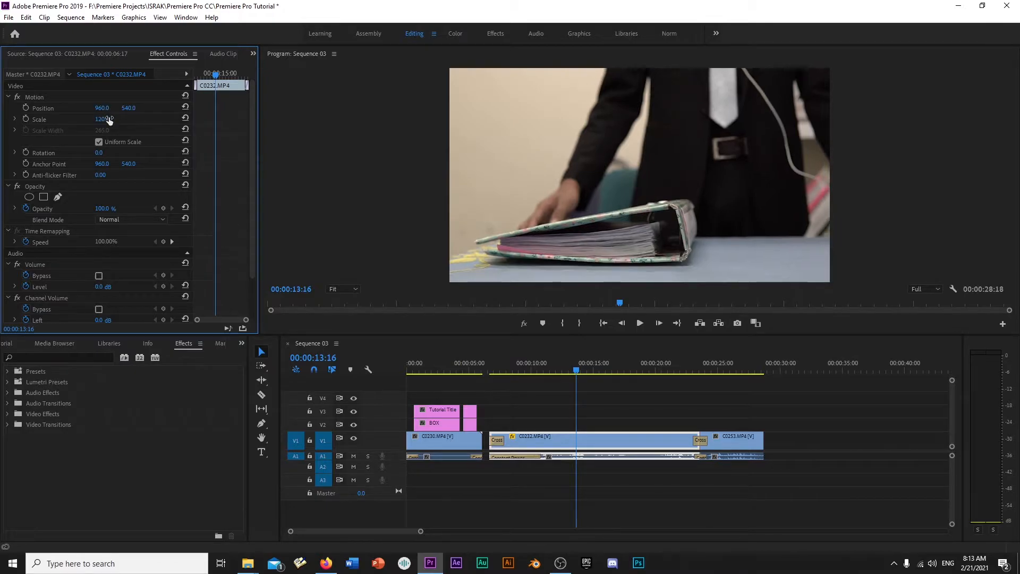
Delete the cross dissolve transition at the start of C0232.MP4.
{"action": "left_click_drag", "start_coordinate": [578, 371], "coordinate": [497, 371]}
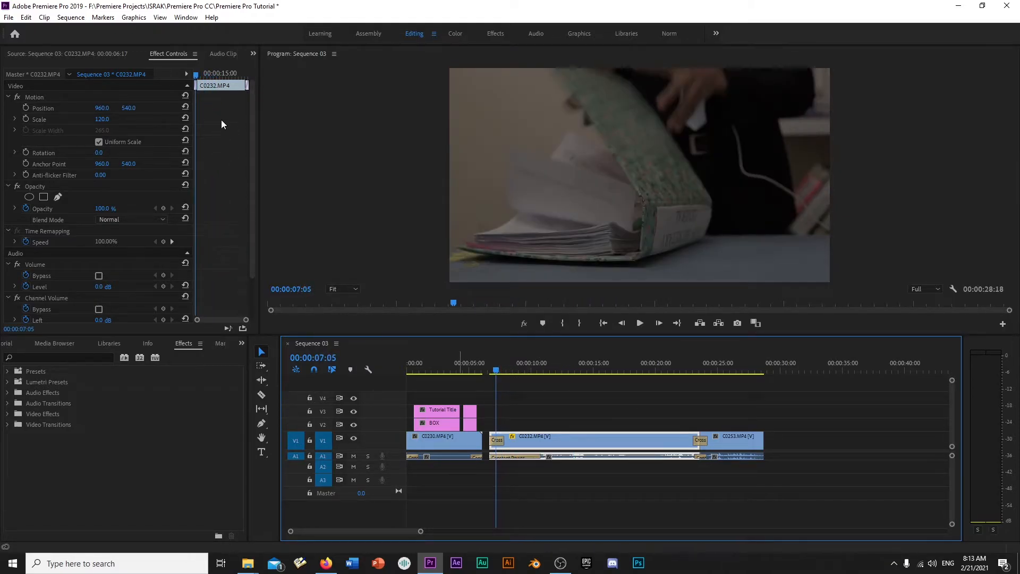
{"action": "left_click", "coordinate": [499, 441]}
{"action": "key", "text": "Delete"}
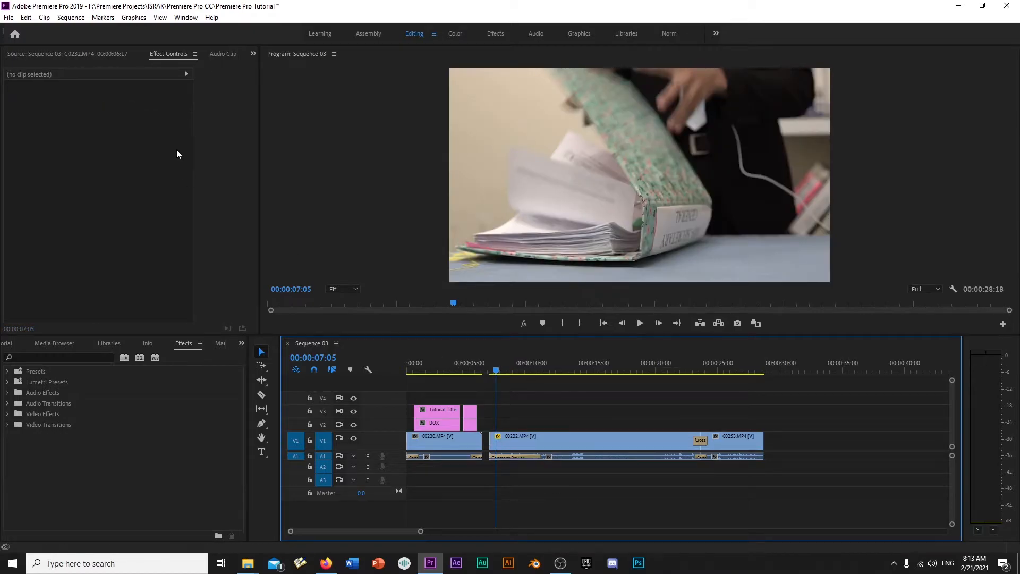
Enable position keyframing on C0232.MP4 with a keyframe at the clip's first frame, 00:00:06:17.
{"action": "left_click", "coordinate": [537, 445]}
{"action": "left_click_drag", "start_coordinate": [196, 75], "coordinate": [185, 71]}
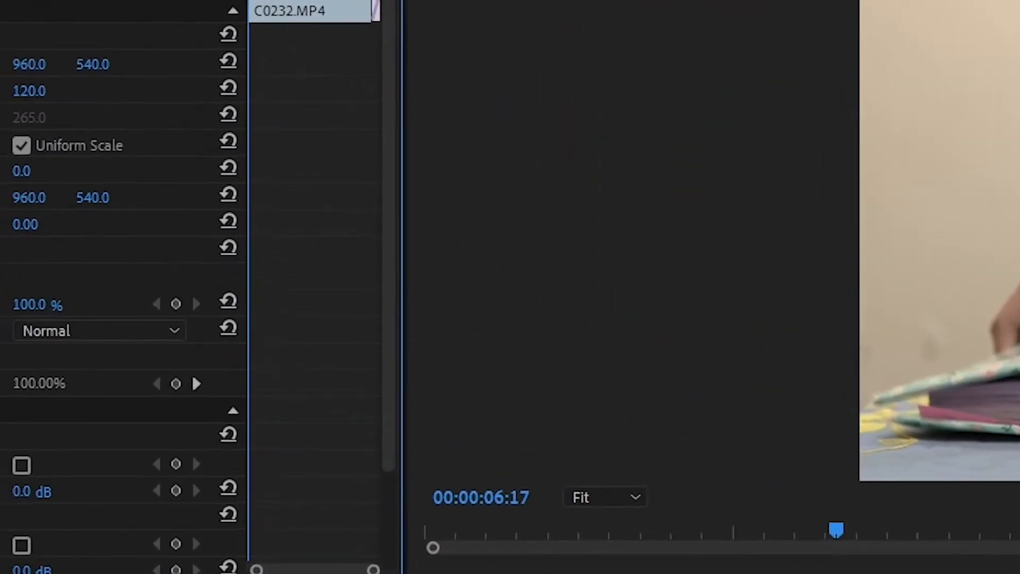
{"action": "left_click", "coordinate": [81, 183]}
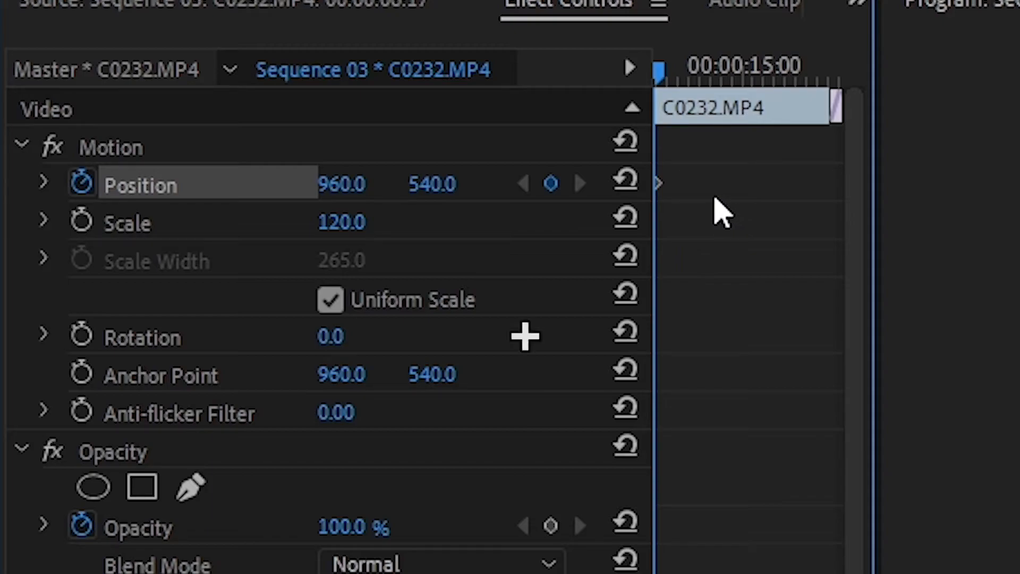
{"action": "scroll", "coordinate": [715, 198], "scroll_direction": "up", "scroll_amount": 4}
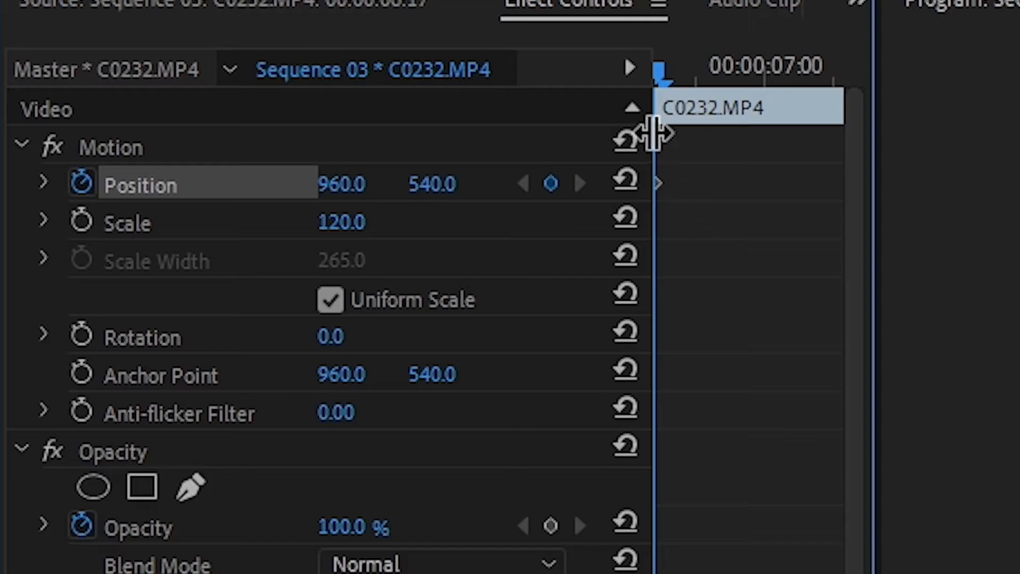
{"action": "mouse_move", "coordinate": [663, 80]}
{"action": "left_mouse_down"}
{"action": "mouse_move", "coordinate": [697, 75]}
{"action": "mouse_move", "coordinate": [656, 85]}
{"action": "left_mouse_up"}
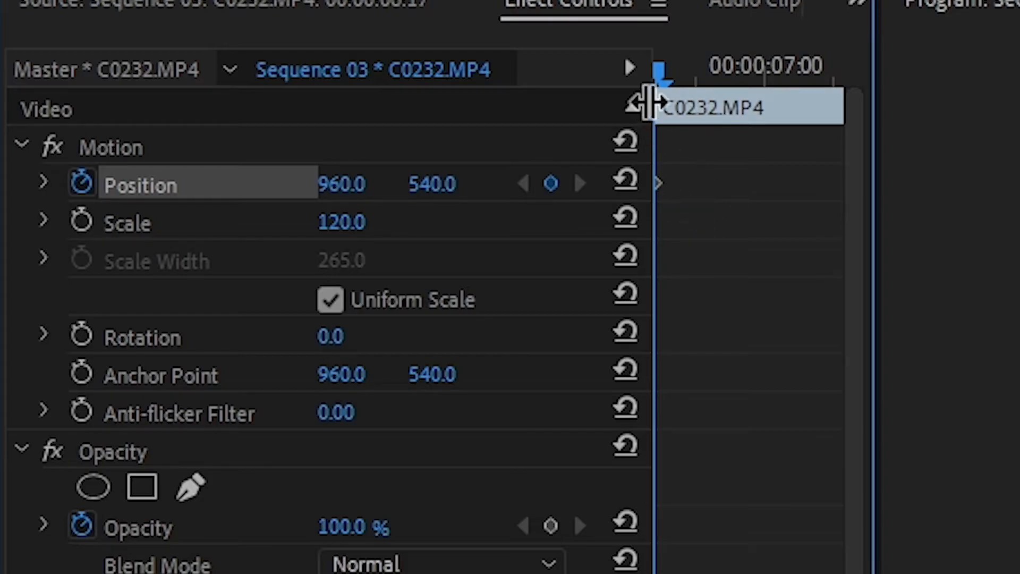
{"action": "mouse_move", "coordinate": [659, 79]}
{"action": "left_mouse_down"}
{"action": "mouse_move", "coordinate": [709, 69]}
{"action": "mouse_move", "coordinate": [659, 69]}
{"action": "left_mouse_up"}
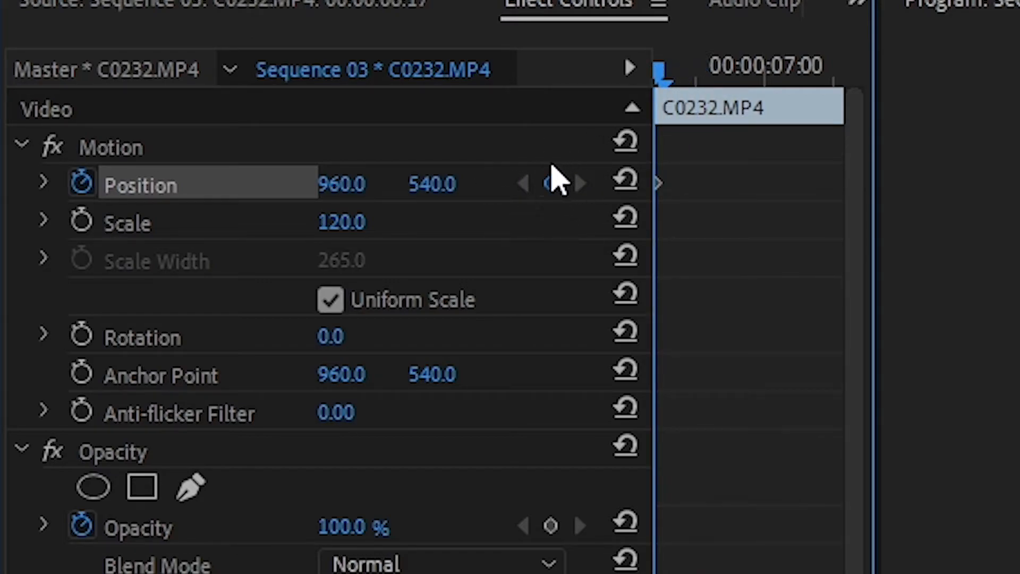
Set the starting position keyframe to 775, 540 and move the playhead to 00:00:10:03.
{"action": "key", "text": "minus"}
{"action": "key", "text": "minus"}
{"action": "key", "text": "minus"}
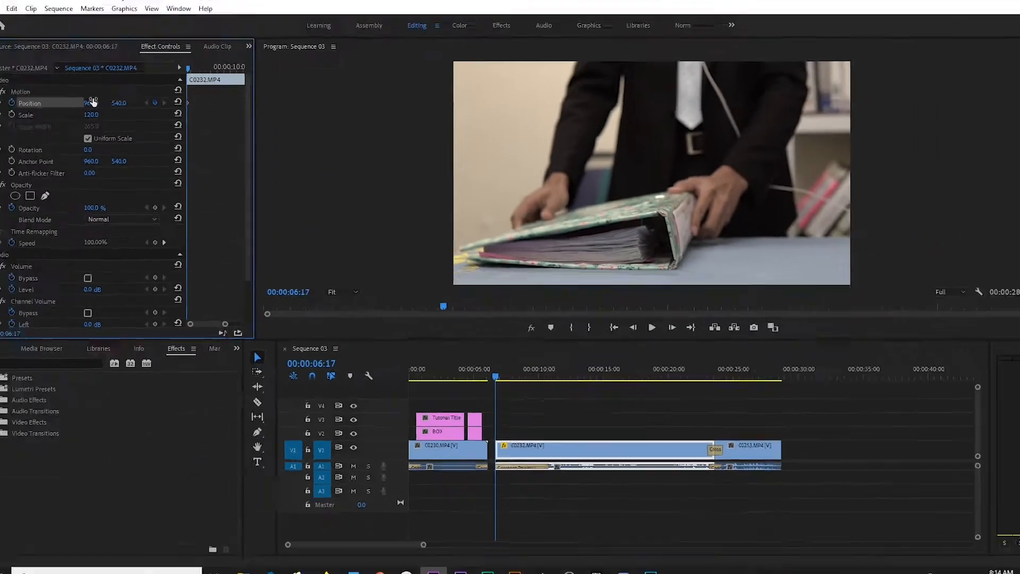
{"action": "left_click_drag", "start_coordinate": [93, 102], "coordinate": [1, 102]}
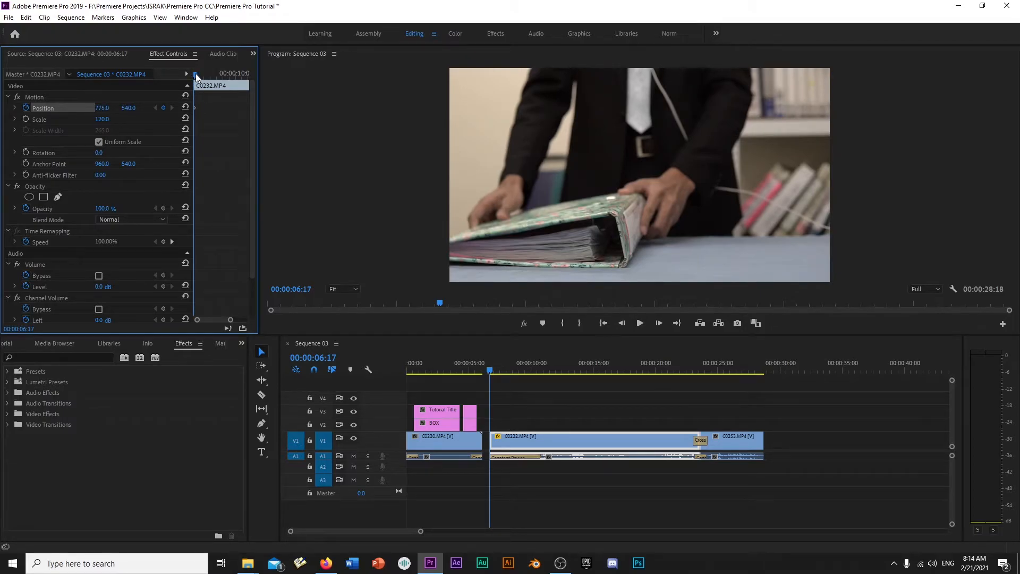
{"action": "left_click_drag", "start_coordinate": [196, 76], "coordinate": [239, 76]}
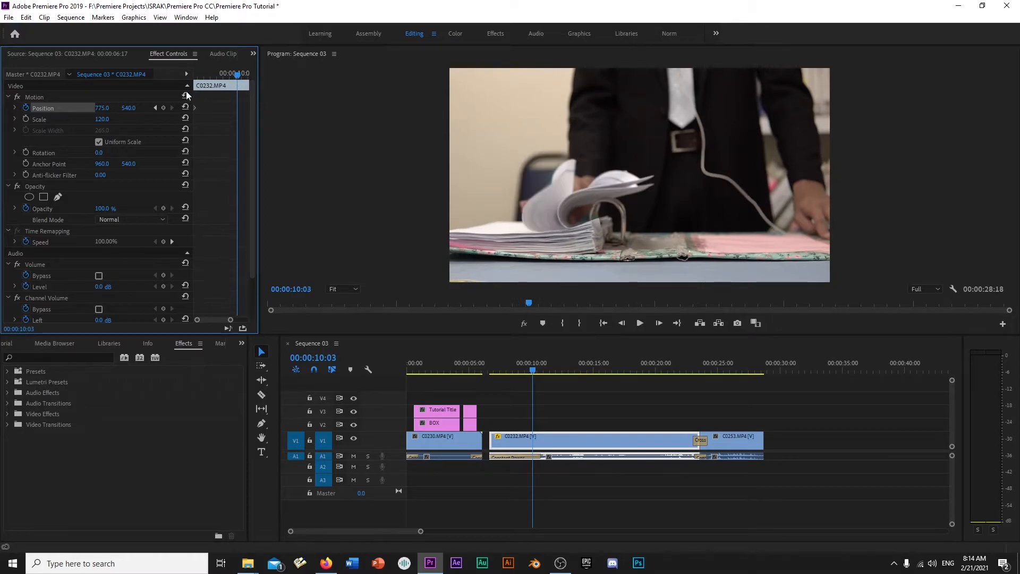
Add a position keyframe of 1153, 540 at 00:00:10:03 on C0232.MP4 and play the move from the clip's start.
{"action": "left_click_drag", "start_coordinate": [99, 110], "coordinate": [300, 110]}
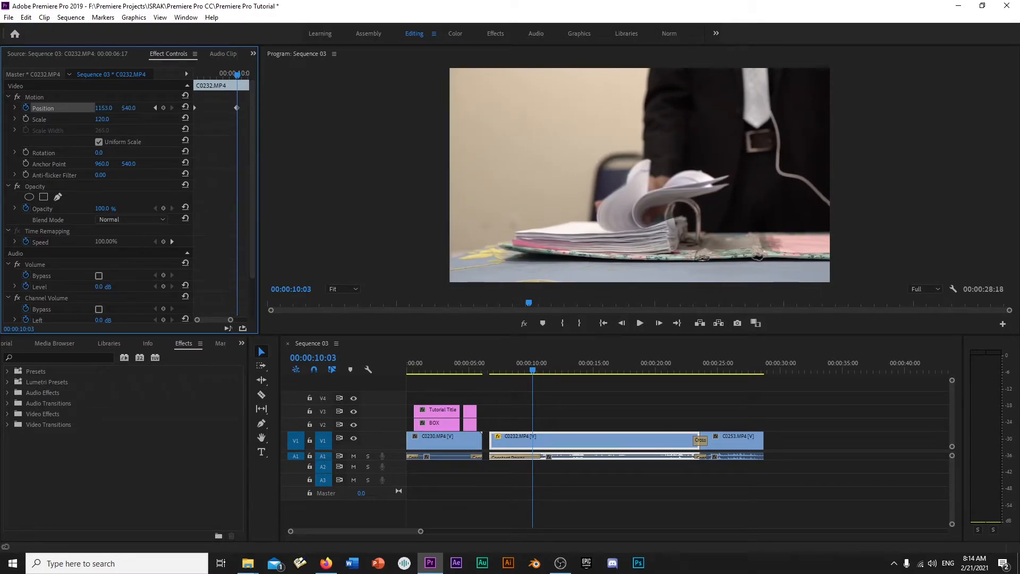
{"action": "left_click_drag", "start_coordinate": [534, 367], "coordinate": [485, 365]}
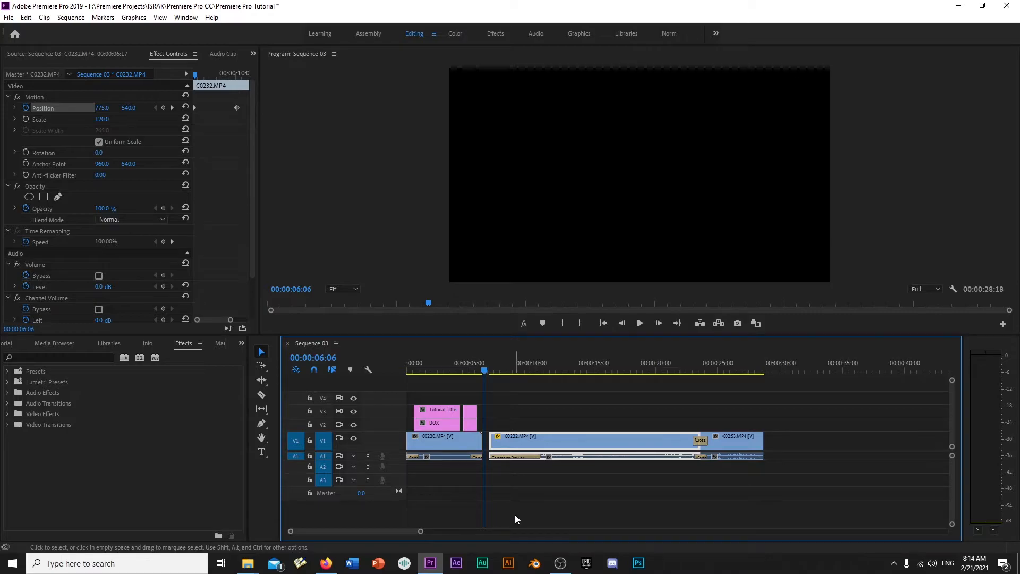
{"action": "key", "text": "space"}
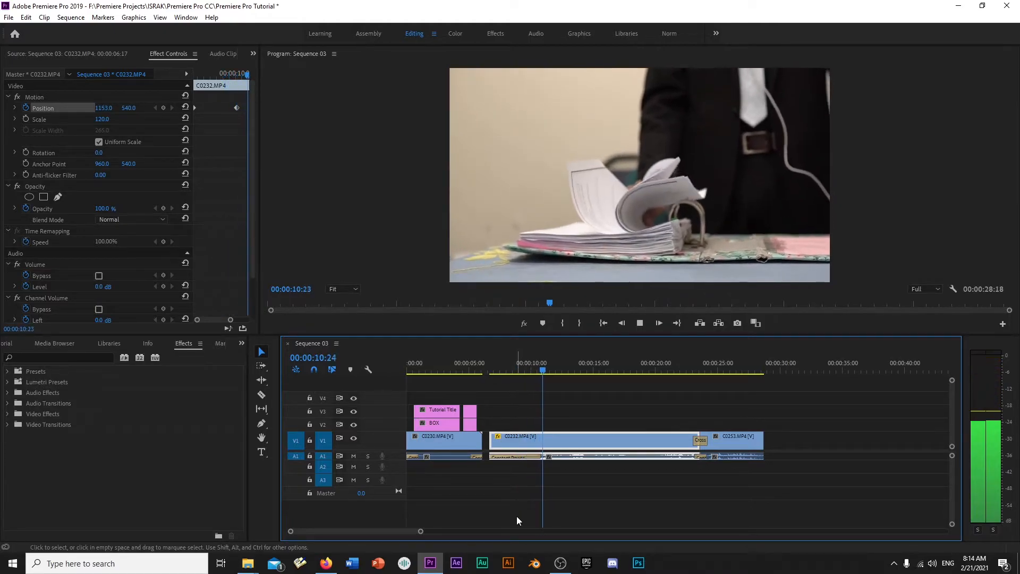
{"action": "key", "text": "space"}
{"action": "left_click_drag", "start_coordinate": [548, 370], "coordinate": [489, 357]}
{"action": "key", "text": "space"}
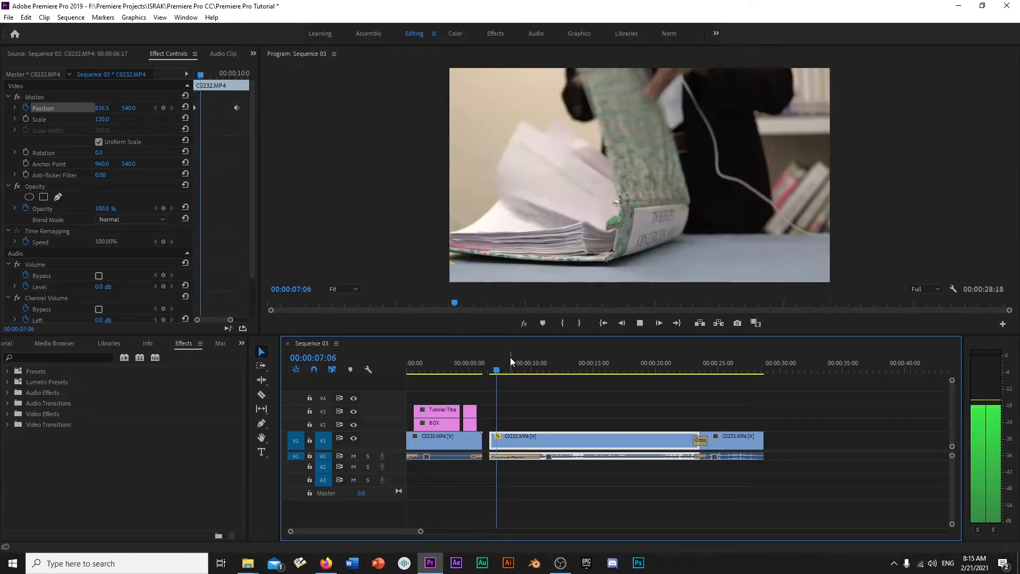
{"action": "key", "text": "space"}
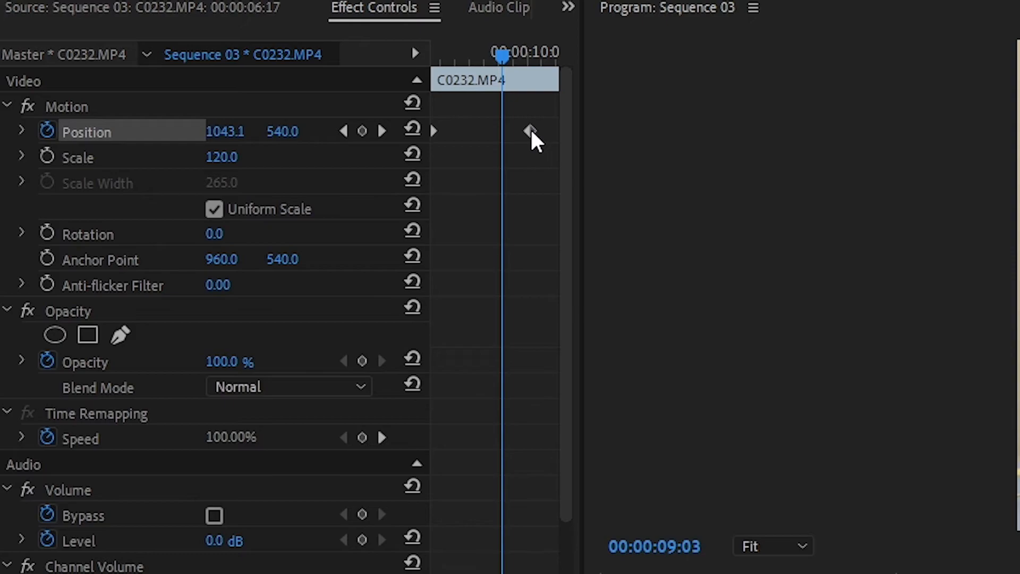
Move the second position keyframe closer to the first one and play the faster move from the clip's start.
{"action": "left_click_drag", "start_coordinate": [237, 108], "coordinate": [224, 108]}
{"action": "left_click_drag", "start_coordinate": [503, 133], "coordinate": [485, 131]}
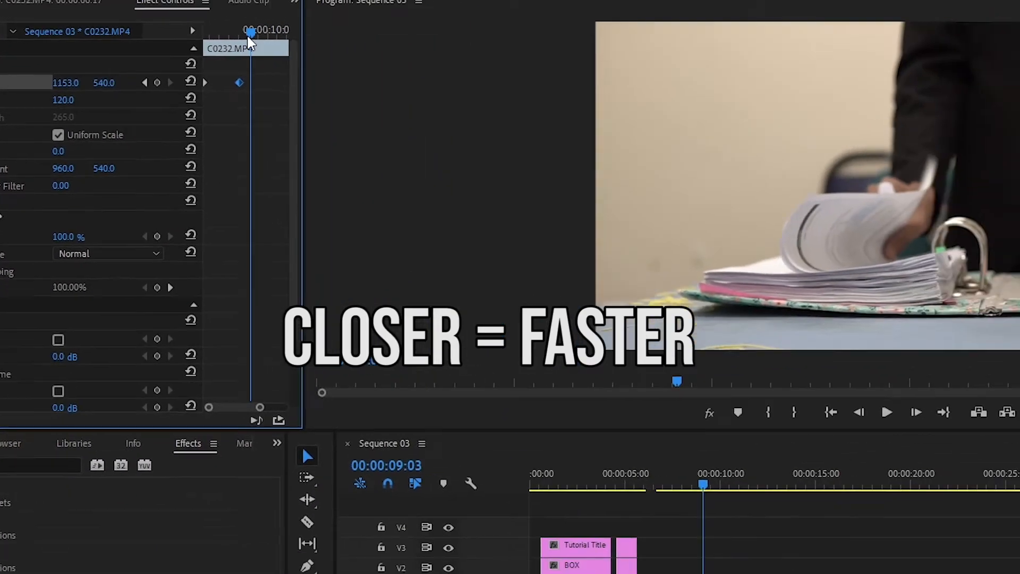
{"action": "left_click_drag", "start_coordinate": [503, 52], "coordinate": [403, 76]}
{"action": "key", "text": "space"}
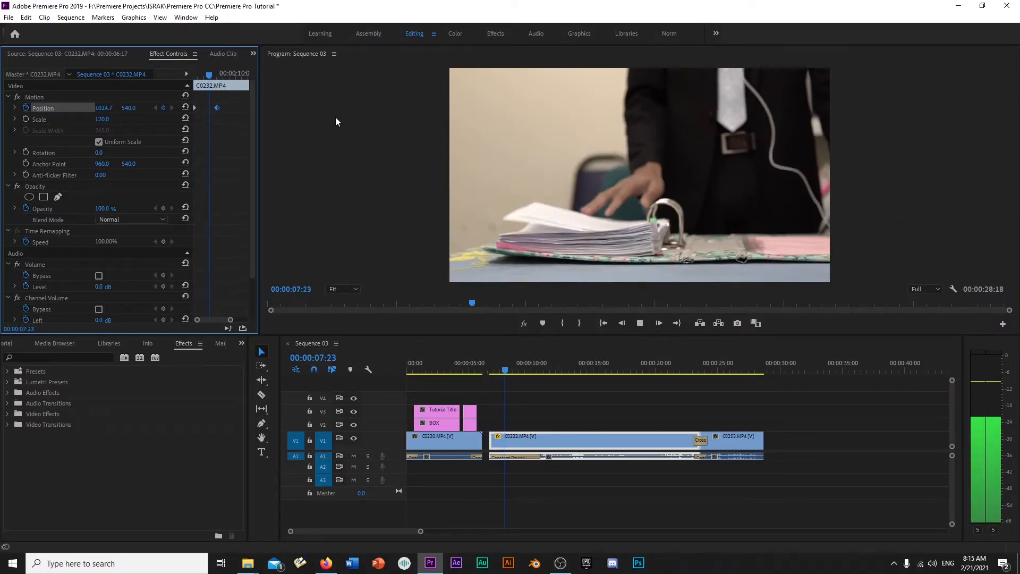
{"action": "key", "text": "space"}
Place the second position keyframe right beside the first one and play back the very quick move.
{"action": "left_click_drag", "start_coordinate": [218, 107], "coordinate": [202, 106]}
{"action": "left_click_drag", "start_coordinate": [221, 73], "coordinate": [195, 73]}
{"action": "key", "text": "space"}
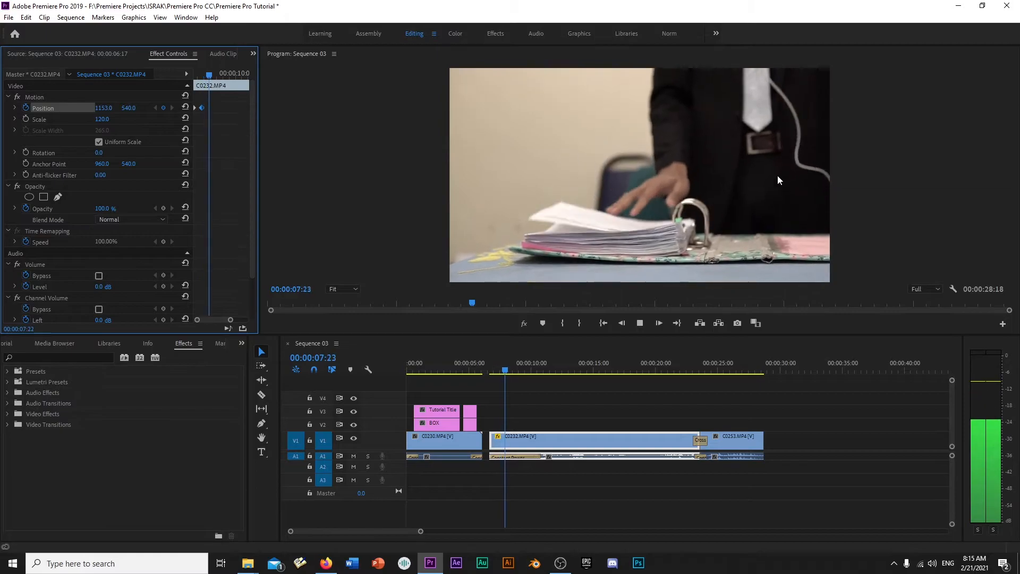
{"action": "key", "text": "space"}
Move the second position keyframe far from the first one and play back the slower move.
{"action": "left_click_drag", "start_coordinate": [203, 107], "coordinate": [297, 107]}
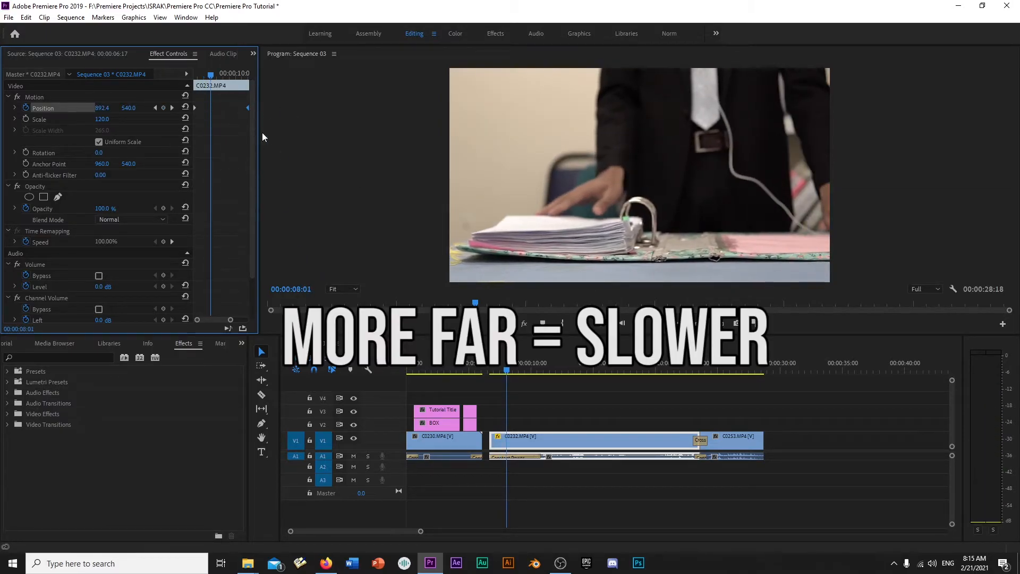
{"action": "left_click", "coordinate": [489, 370]}
{"action": "key", "text": "space"}
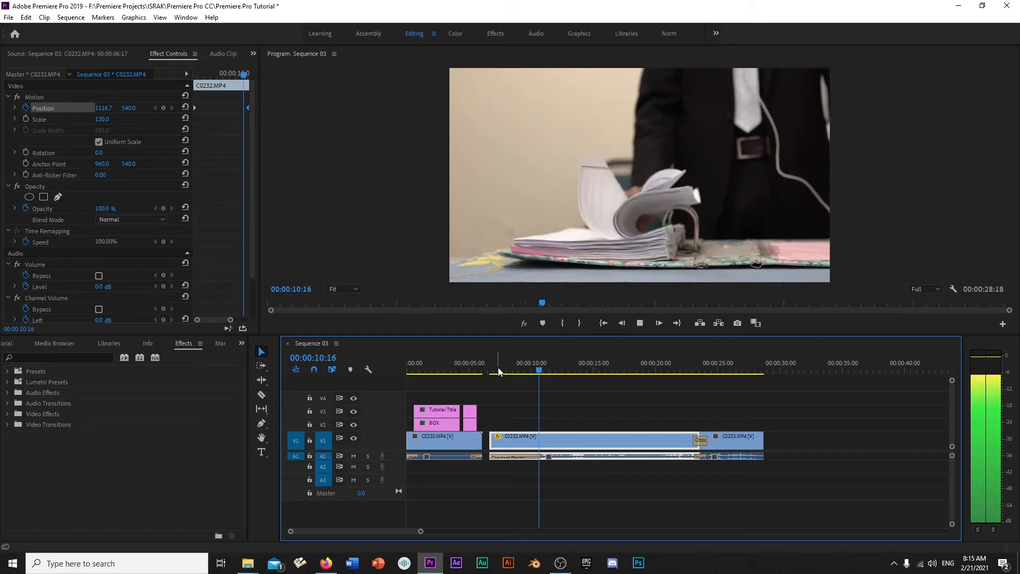
{"action": "key", "text": "space"}
Remove C0232.MP4's position keyframes, resetting its position to 960, 540 and its scale to 100.
{"action": "left_click", "coordinate": [512, 367]}
{"action": "left_click_drag", "start_coordinate": [512, 366], "coordinate": [522, 367]}
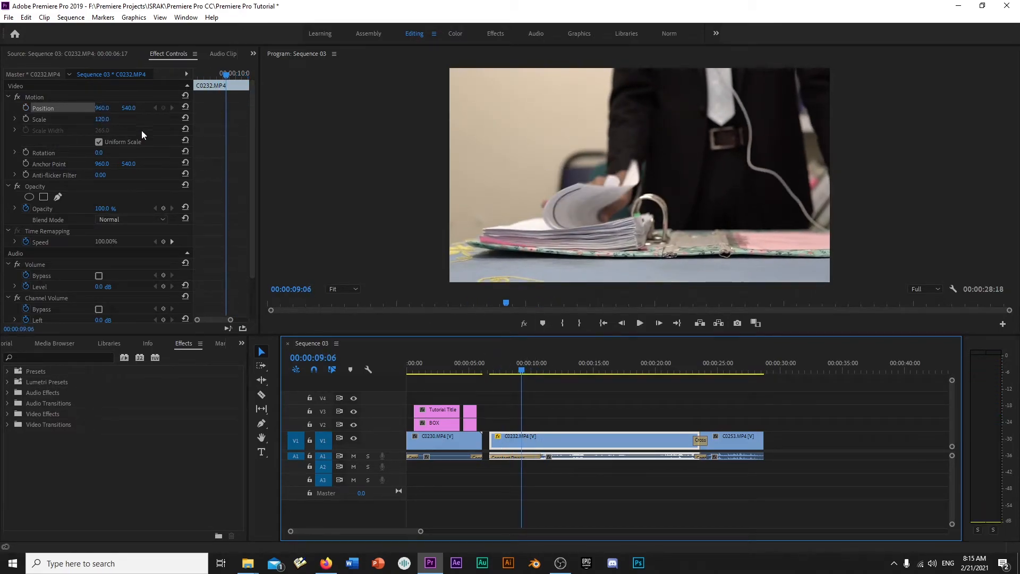
{"action": "left_click", "coordinate": [186, 118]}
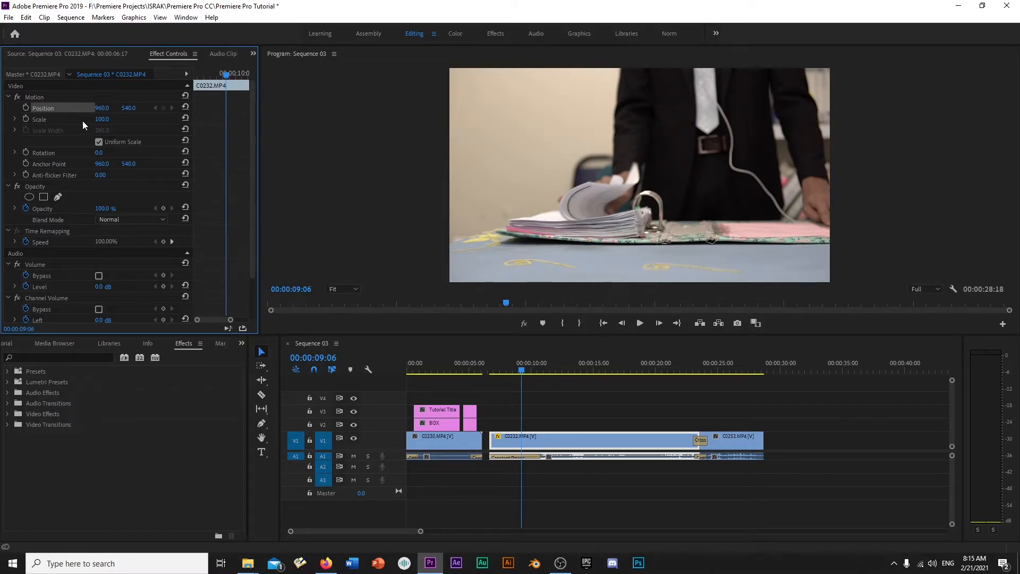
Enable scale keyframing on C0232.MP4 at 00:00:11:02 and move the keyframe of 100 to the clip's start.
{"action": "left_click_drag", "start_coordinate": [514, 366], "coordinate": [684, 372]}
{"action": "mouse_move", "coordinate": [556, 381]}
{"action": "left_mouse_down"}
{"action": "mouse_move", "coordinate": [534, 378]}
{"action": "mouse_move", "coordinate": [544, 379]}
{"action": "left_mouse_up"}
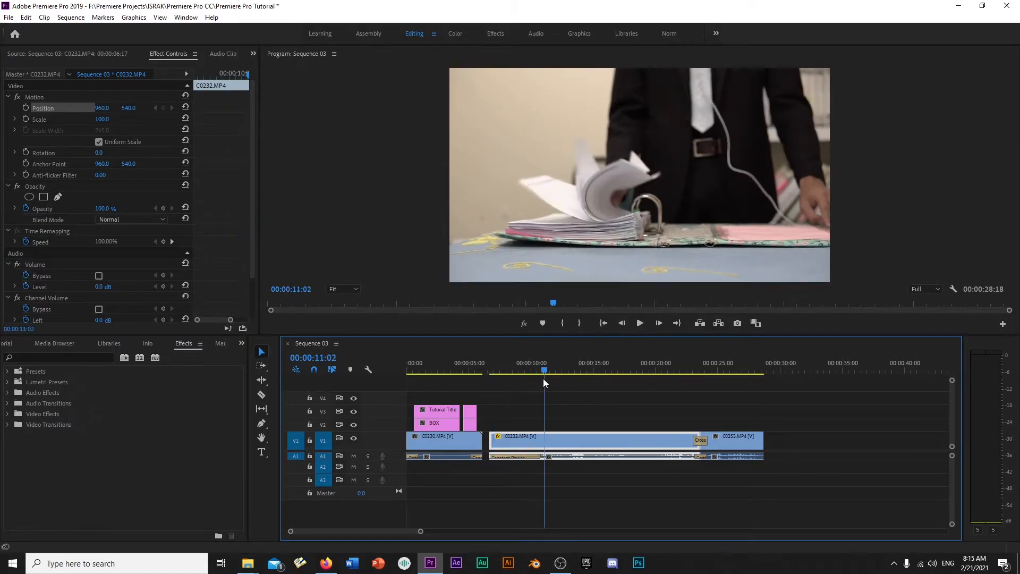
{"action": "left_click", "coordinate": [25, 122]}
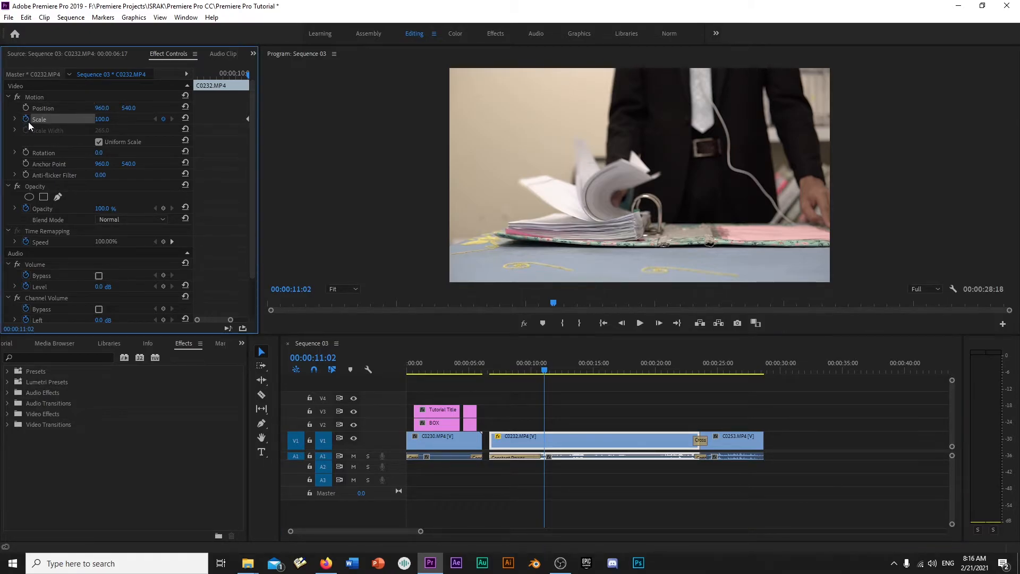
{"action": "left_click_drag", "start_coordinate": [247, 119], "coordinate": [187, 120]}
Add a scale keyframe of 130 at 00:00:19:13 on C0232.MP4 and play the zoom from the clip's start.
{"action": "mouse_move", "coordinate": [245, 77]}
{"action": "left_mouse_down"}
{"action": "mouse_move", "coordinate": [190, 82]}
{"action": "mouse_move", "coordinate": [257, 71]}
{"action": "mouse_move", "coordinate": [232, 68]}
{"action": "left_mouse_up"}
{"action": "scroll", "coordinate": [243, 82], "scroll_direction": "down", "scroll_amount": 3}
{"action": "left_click_drag", "start_coordinate": [102, 120], "coordinate": [127, 120]}
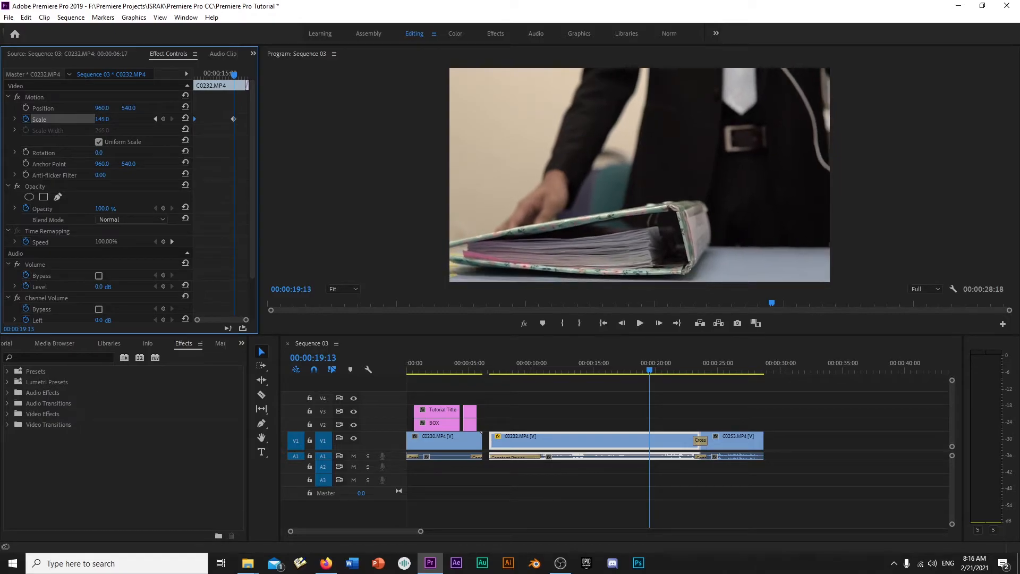
{"action": "left_click", "coordinate": [103, 120]}
{"action": "type", "text": "130"}
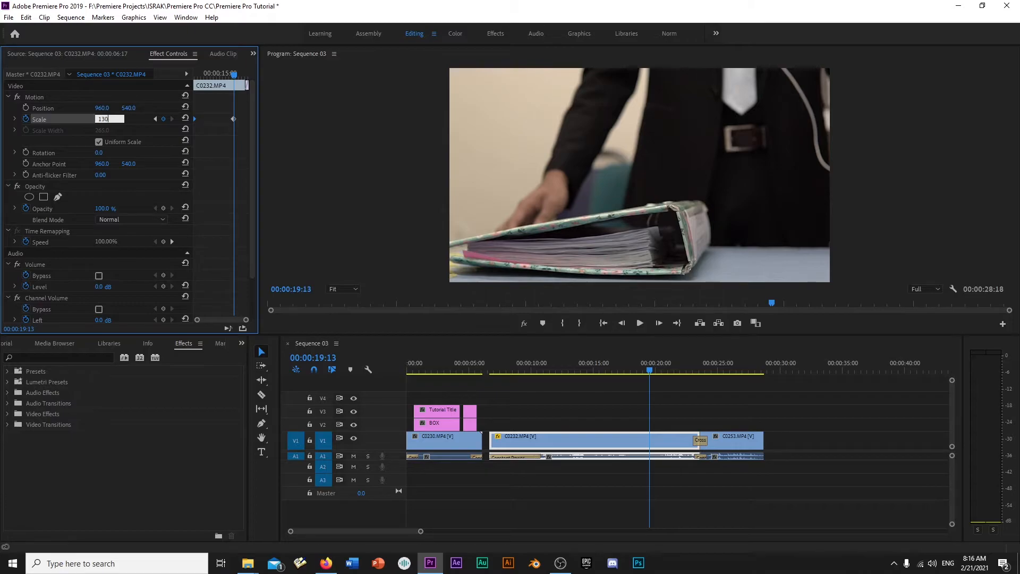
{"action": "key", "text": "Return"}
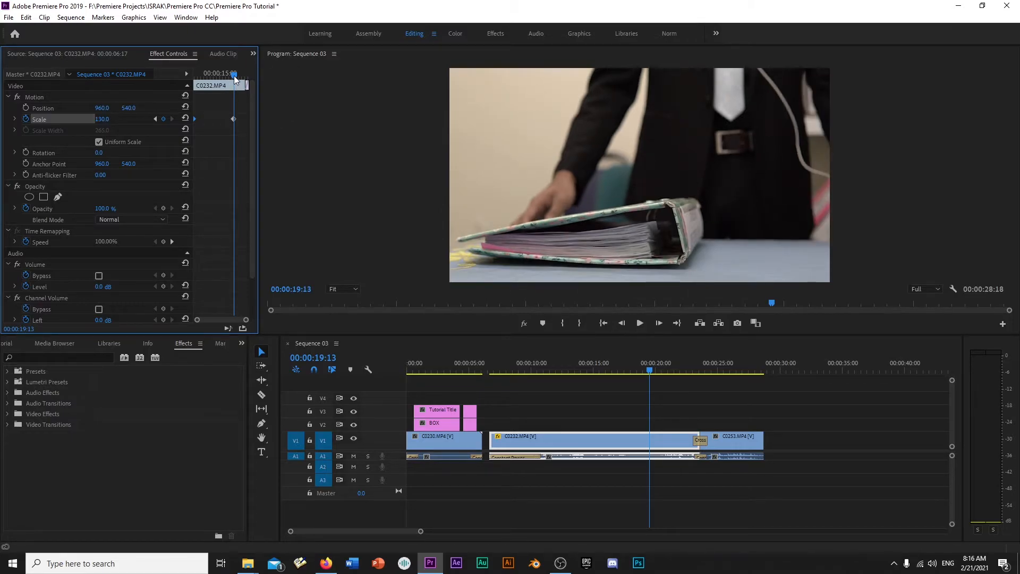
{"action": "left_click_drag", "start_coordinate": [234, 74], "coordinate": [194, 74]}
{"action": "key", "text": "space"}
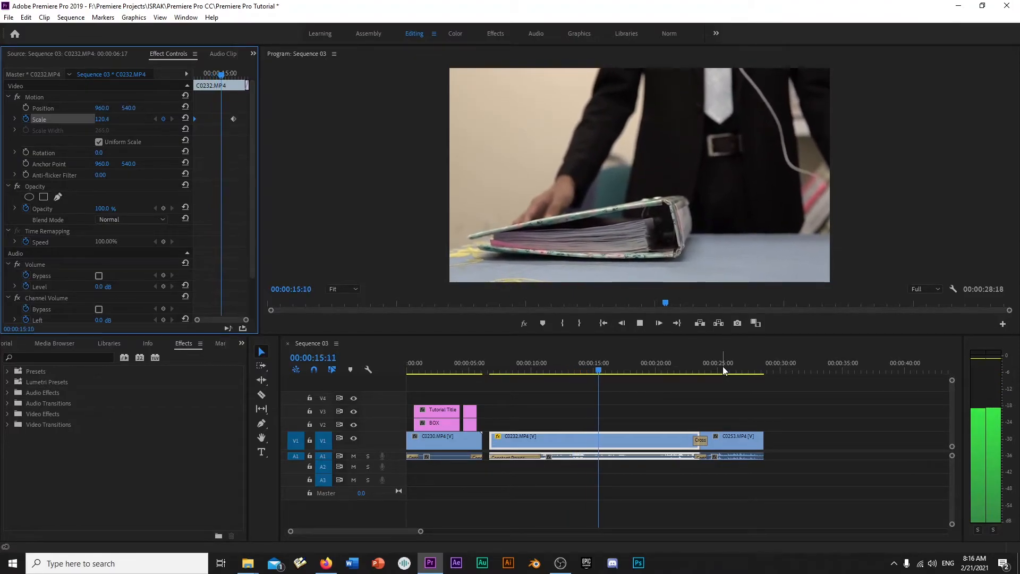
Move the second scale keyframe of C0232.MP4 earlier, to 00:00:09:08.
{"action": "left_click", "coordinate": [222, 72]}
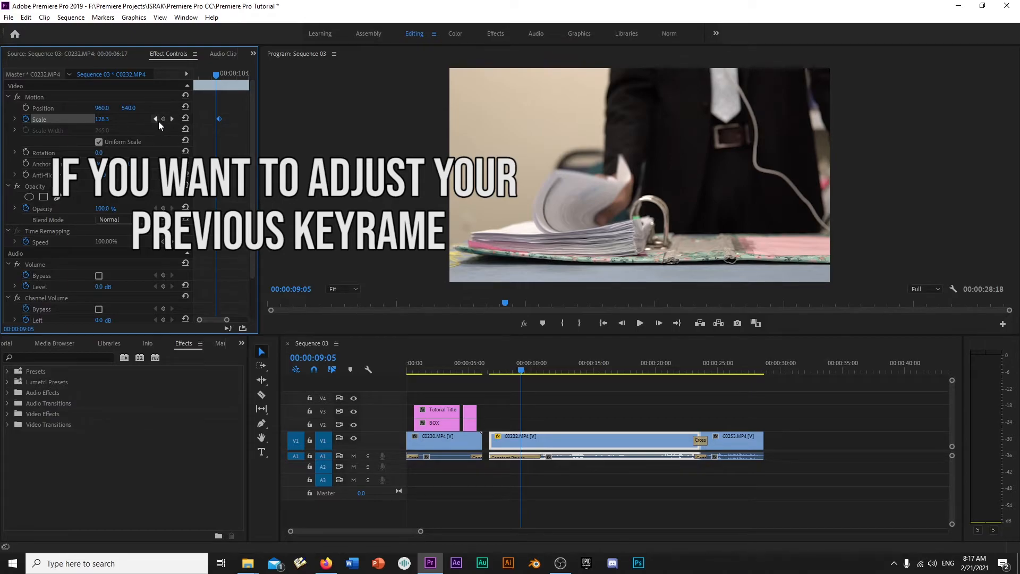
{"action": "left_click_drag", "start_coordinate": [215, 75], "coordinate": [218, 72]}
{"action": "left_click_drag", "start_coordinate": [218, 119], "coordinate": [228, 122]}
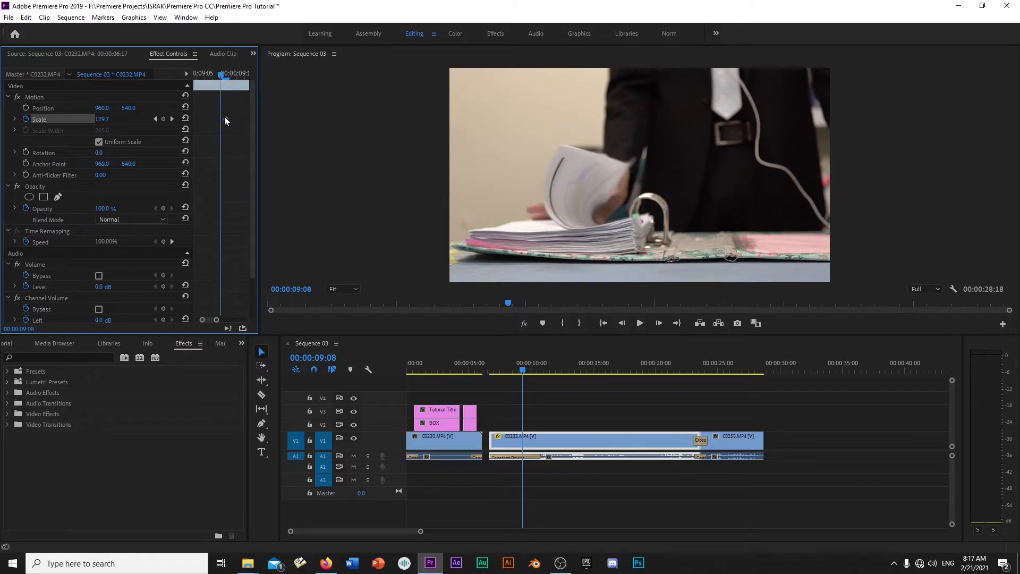
{"action": "left_click_drag", "start_coordinate": [226, 119], "coordinate": [220, 119]}
{"action": "key", "text": "minus"}
{"action": "key", "text": "minus"}
{"action": "key", "text": "minus"}
{"action": "key", "text": "minus"}
{"action": "key", "text": "minus"}
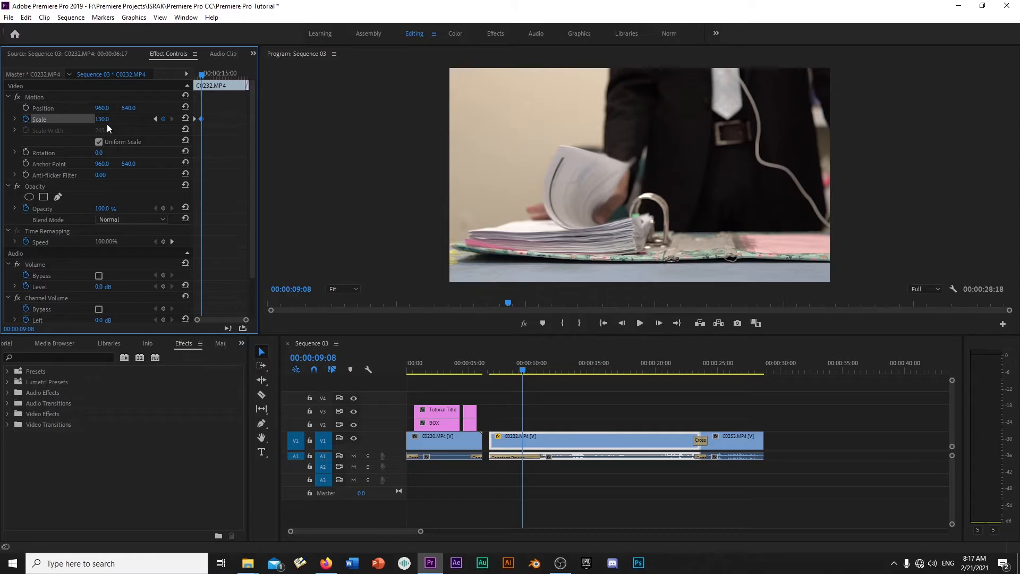
Set the scale keyframe at 00:00:09:08 to 180, raise it to 222, and play the zoom.
{"action": "left_click", "coordinate": [103, 120]}
{"action": "type", "text": "180"}
{"action": "key", "text": "Return"}
{"action": "left_click_drag", "start_coordinate": [102, 119], "coordinate": [125, 119]}
{"action": "left_click", "coordinate": [487, 362]}
{"action": "key", "text": "space"}
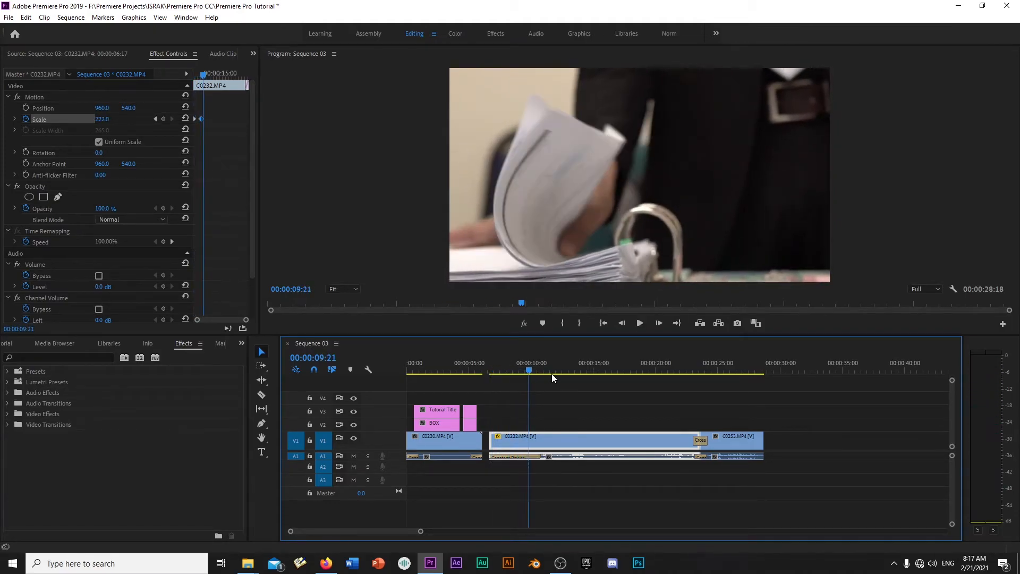
Replay the zoom from the start of C0232.MP4 and undo the last change.
{"action": "left_click", "coordinate": [487, 360]}
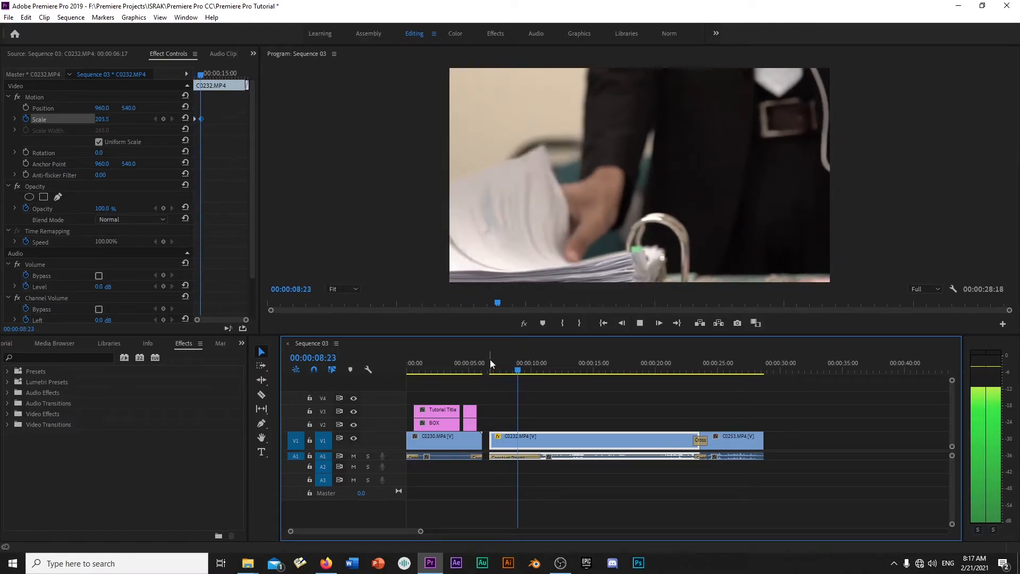
{"action": "key", "text": "space"}
{"action": "left_click_drag", "start_coordinate": [534, 371], "coordinate": [541, 372]}
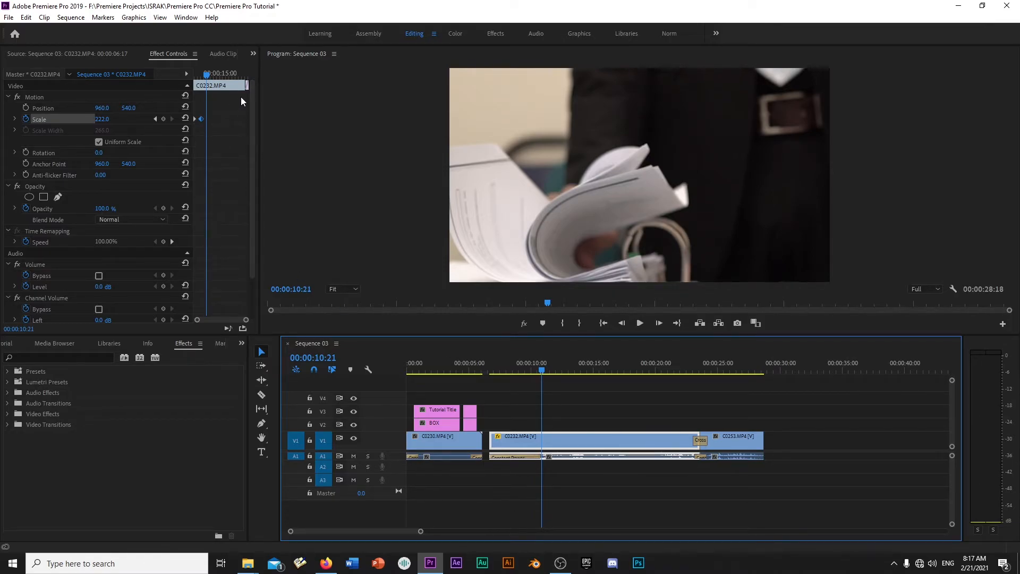
{"action": "key", "text": "ctrl+z"}
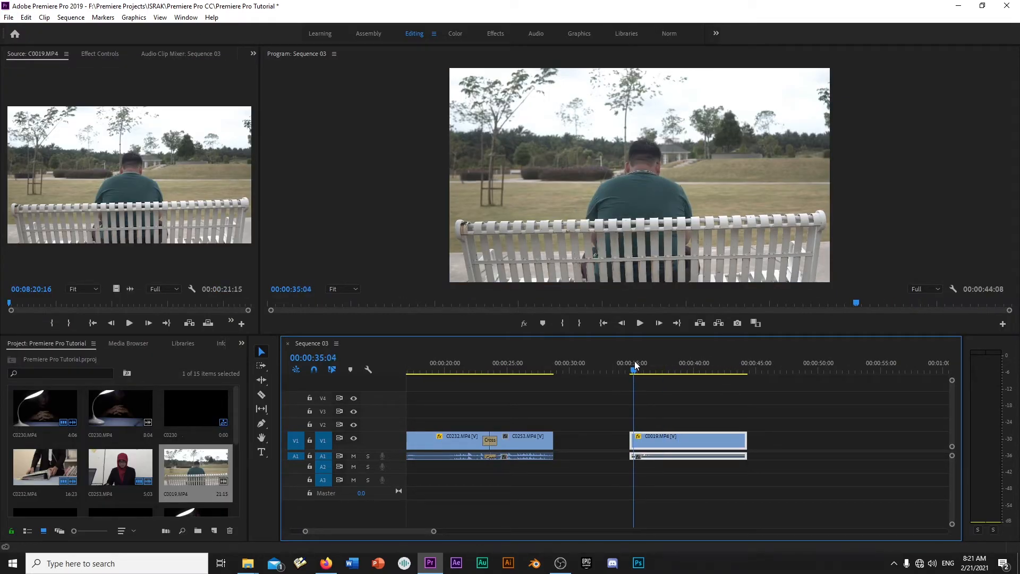
Play C0019.MP4 from near its start to judge whether the shot is level.
{"action": "left_click", "coordinate": [634, 365]}
{"action": "key", "text": "space"}
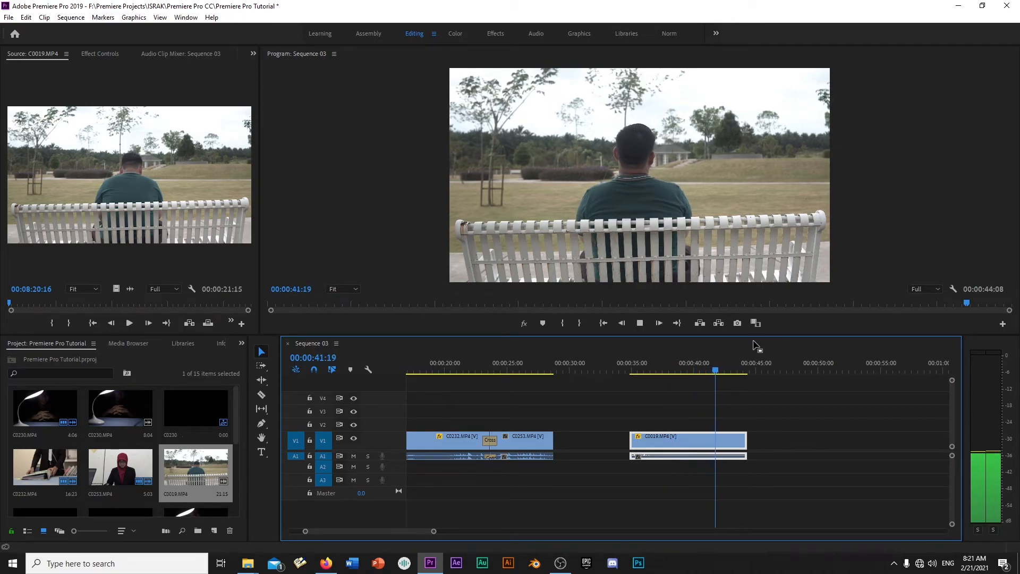
{"action": "key", "text": "space"}
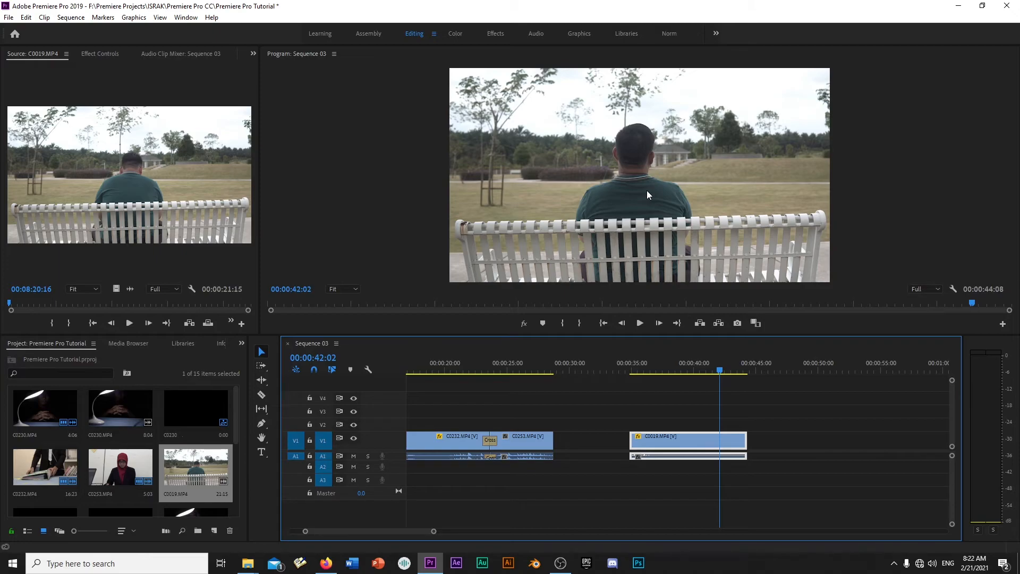
Set C0019.MP4's rotation to 1.0° and its scale to 52 to fill the exposed frame edges.
{"action": "left_click_drag", "start_coordinate": [720, 366], "coordinate": [667, 369]}
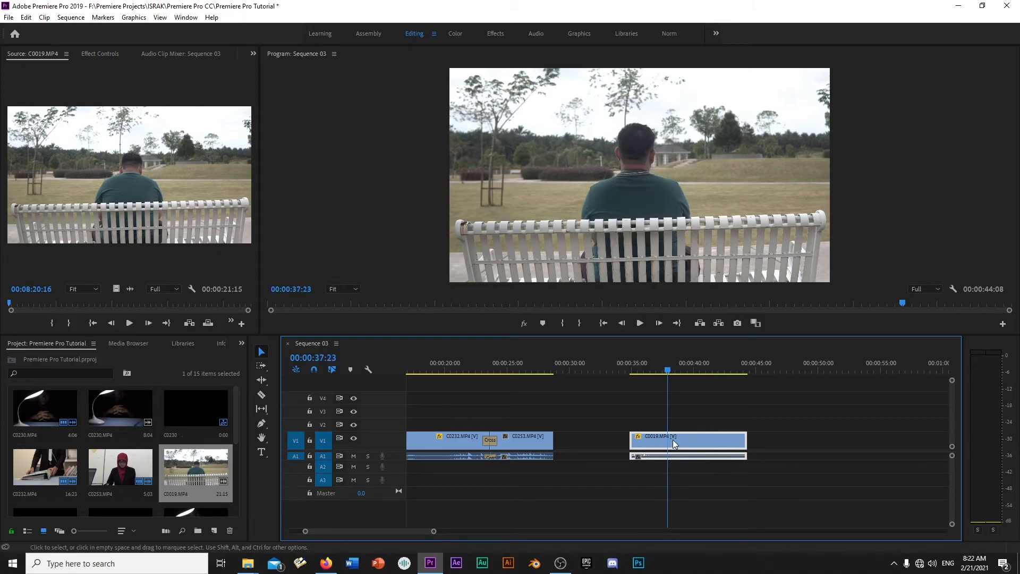
{"action": "left_click", "coordinate": [99, 54]}
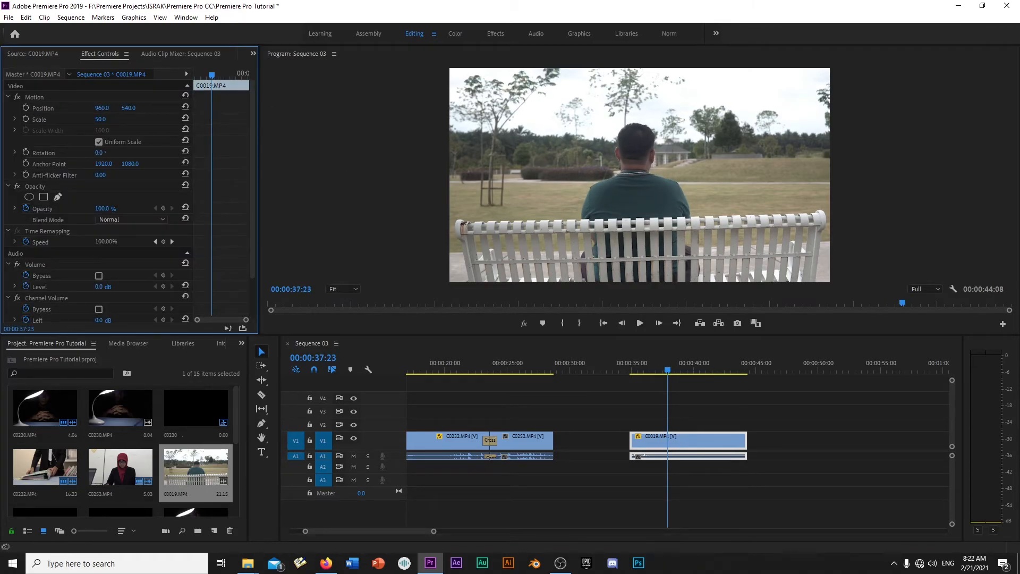
{"action": "left_click_drag", "start_coordinate": [99, 153], "coordinate": [100, 153]}
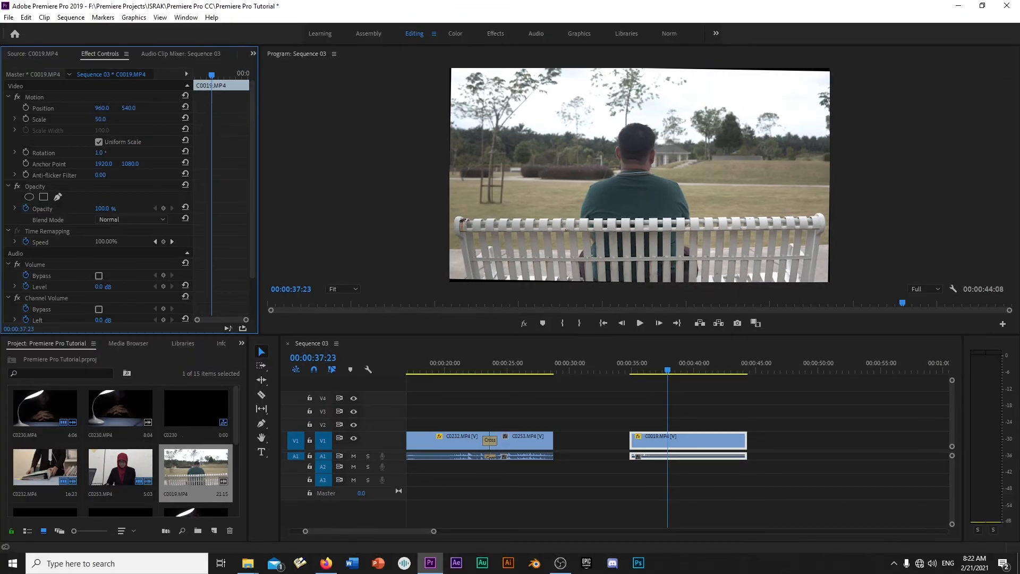
{"action": "mouse_move", "coordinate": [100, 120]}
{"action": "left_mouse_down"}
{"action": "mouse_move", "coordinate": [117, 119]}
{"action": "mouse_move", "coordinate": [101, 120]}
{"action": "left_mouse_up"}
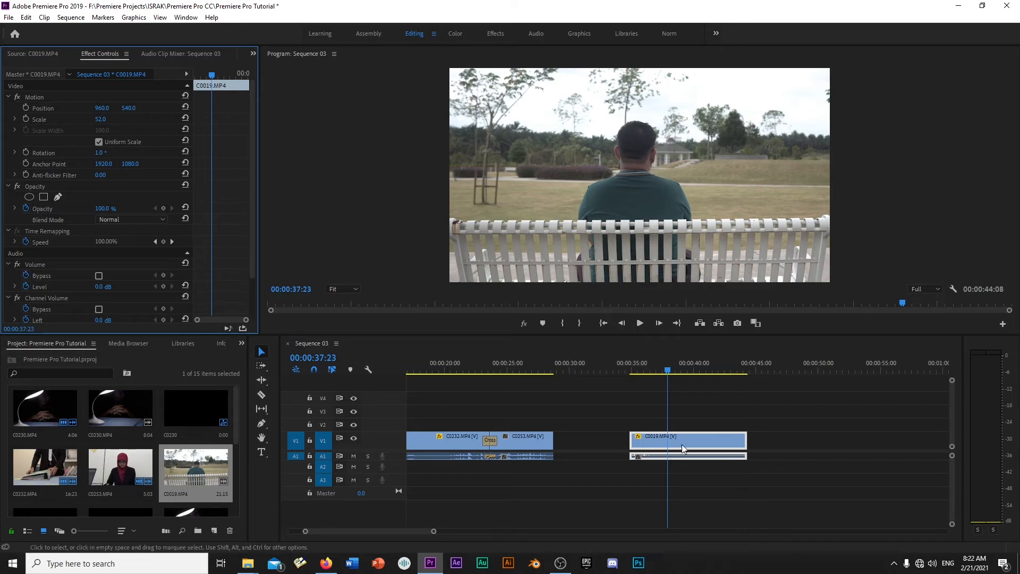
Play C0019.MP4 from its start and scrub back through it to check the rotated framing.
{"action": "left_click_drag", "start_coordinate": [664, 369], "coordinate": [629, 368]}
{"action": "key", "text": "space"}
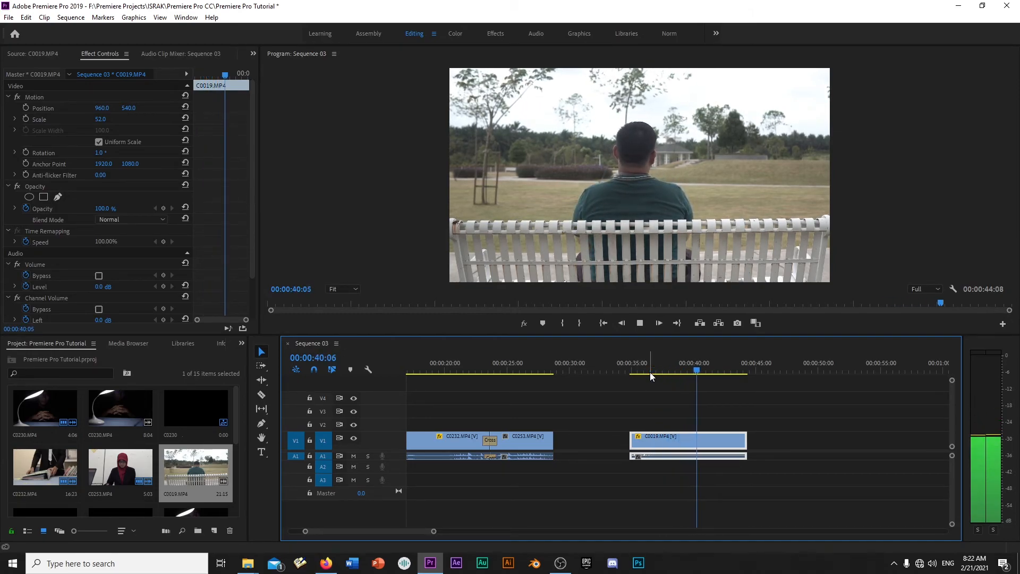
{"action": "key", "text": "space"}
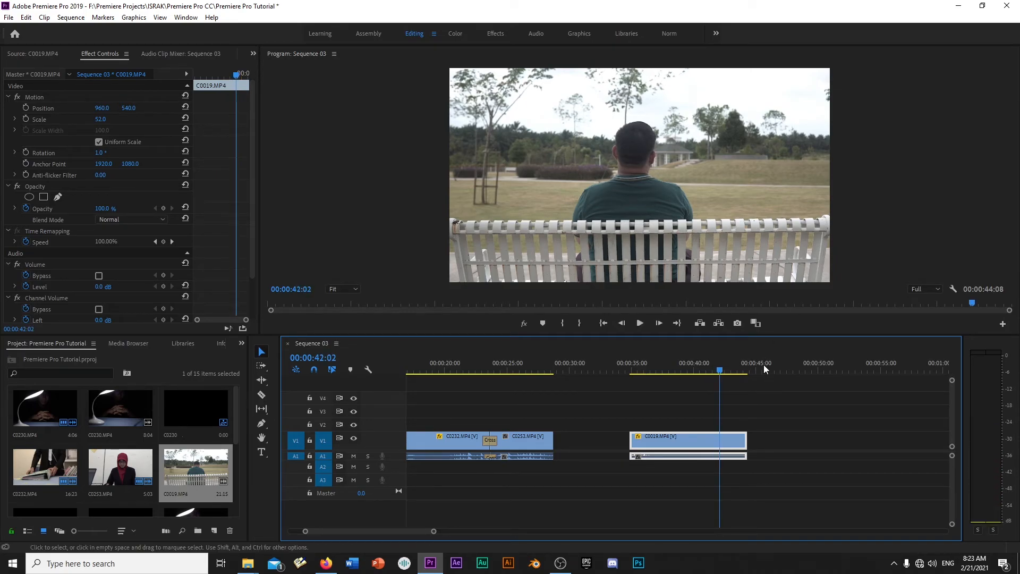
{"action": "left_click_drag", "start_coordinate": [721, 372], "coordinate": [676, 372]}
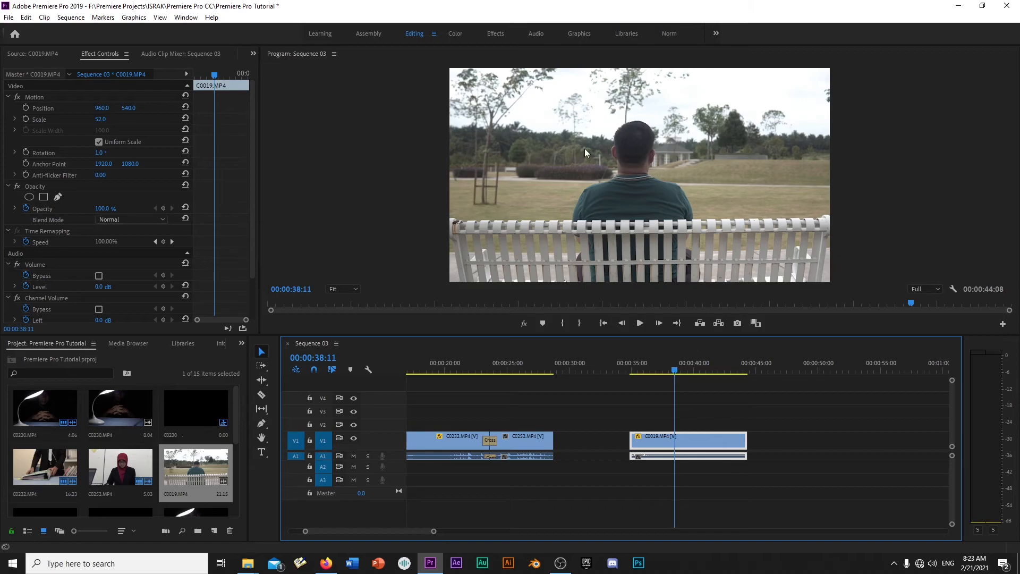
{"action": "left_click", "coordinate": [641, 370]}
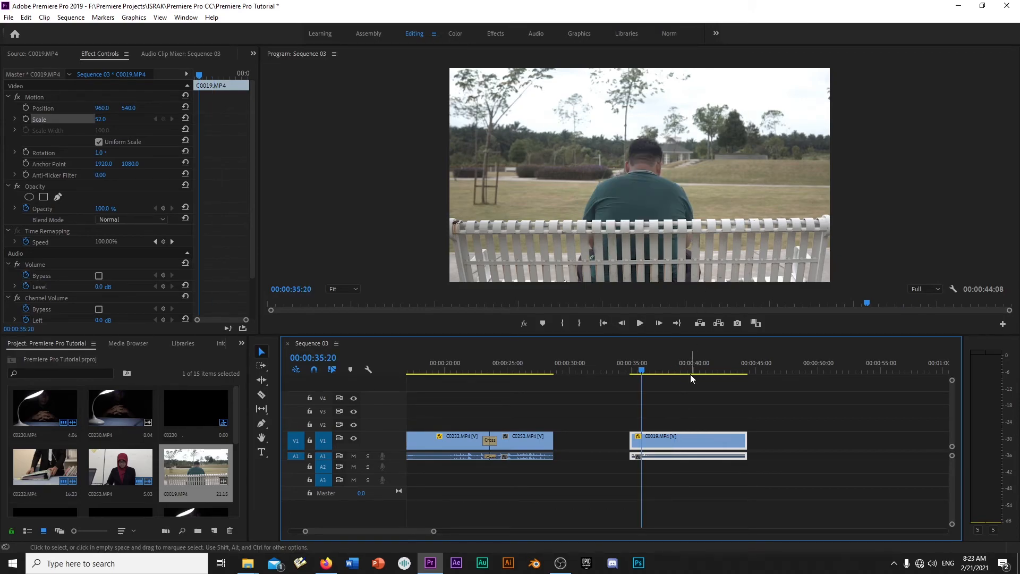
Set C0019.MP4's scale to 70 at the clip's first frame and turn on Scale keyframing there.
{"action": "left_click_drag", "start_coordinate": [207, 75], "coordinate": [195, 78]}
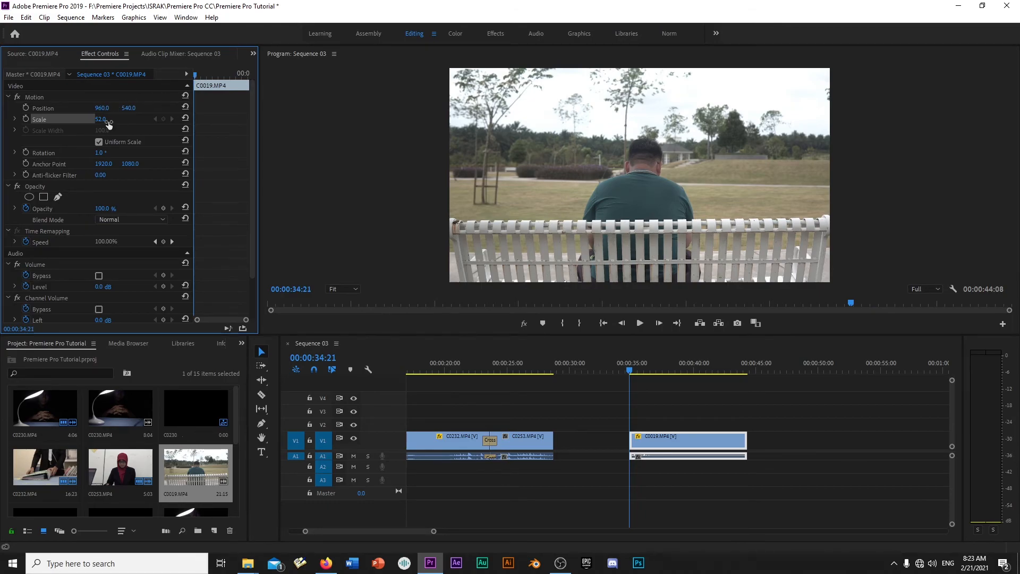
{"action": "mouse_move", "coordinate": [101, 120]}
{"action": "left_mouse_down"}
{"action": "mouse_move", "coordinate": [126, 119]}
{"action": "mouse_move", "coordinate": [113, 119]}
{"action": "left_mouse_up"}
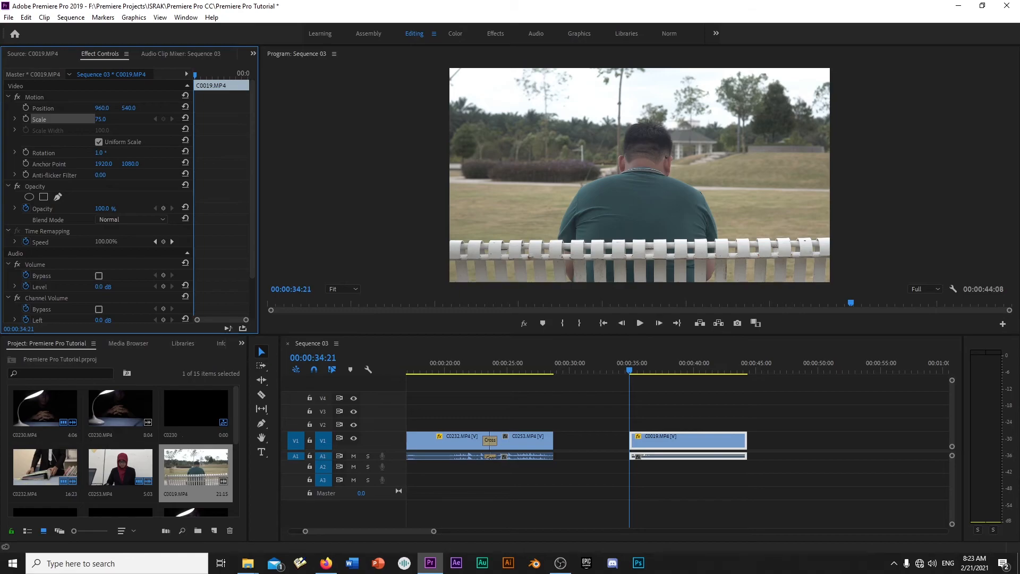
{"action": "left_click", "coordinate": [108, 118]}
{"action": "type", "text": "70"}
{"action": "key", "text": "Return"}
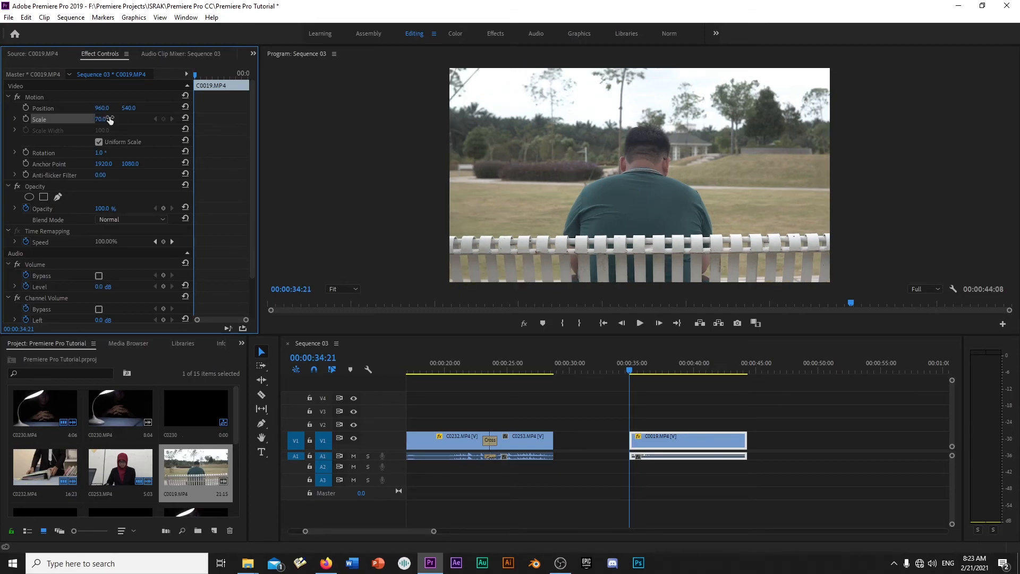
{"action": "left_click", "coordinate": [27, 119]}
Add a second Scale keyframe with a value of 52 at the end of C0019.MP4 for a slow zoom-out.
{"action": "left_click_drag", "start_coordinate": [196, 75], "coordinate": [252, 77]}
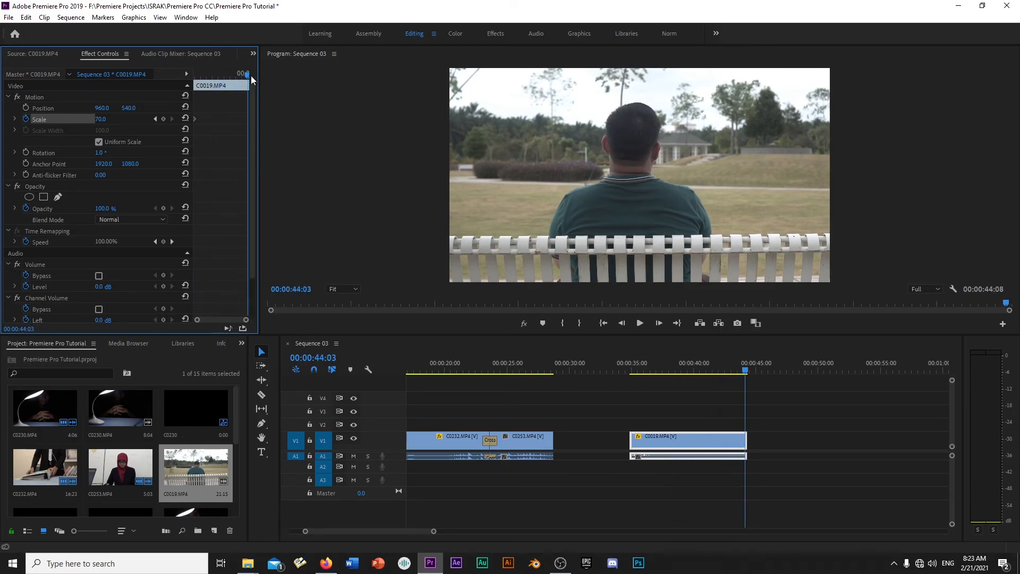
{"action": "left_click", "coordinate": [100, 119]}
{"action": "type", "text": "52"}
{"action": "key", "text": "Return"}
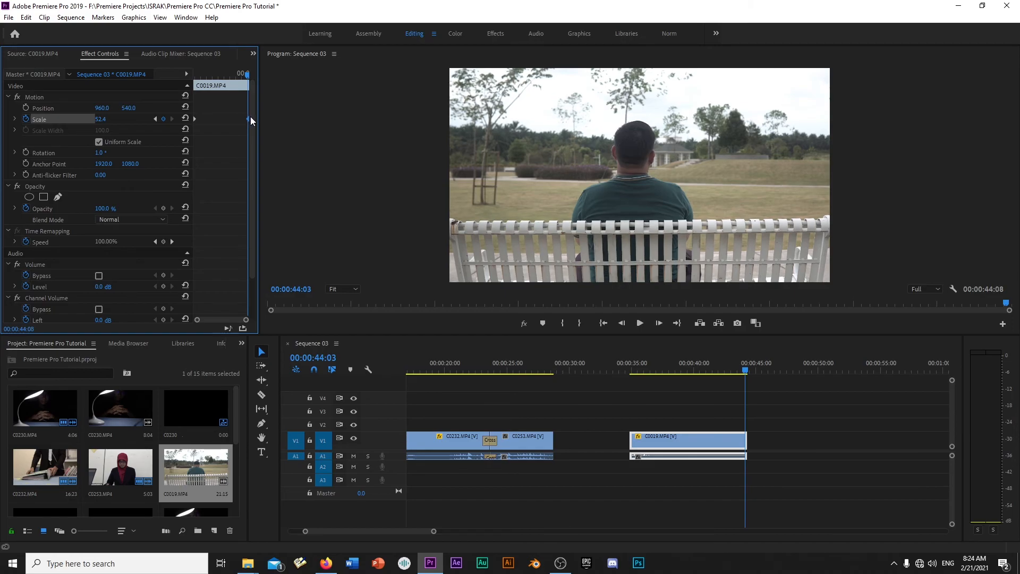
Play C0019.MP4 from its start to check the zoom-out animation.
{"action": "left_click", "coordinate": [629, 367]}
{"action": "key", "text": "space"}
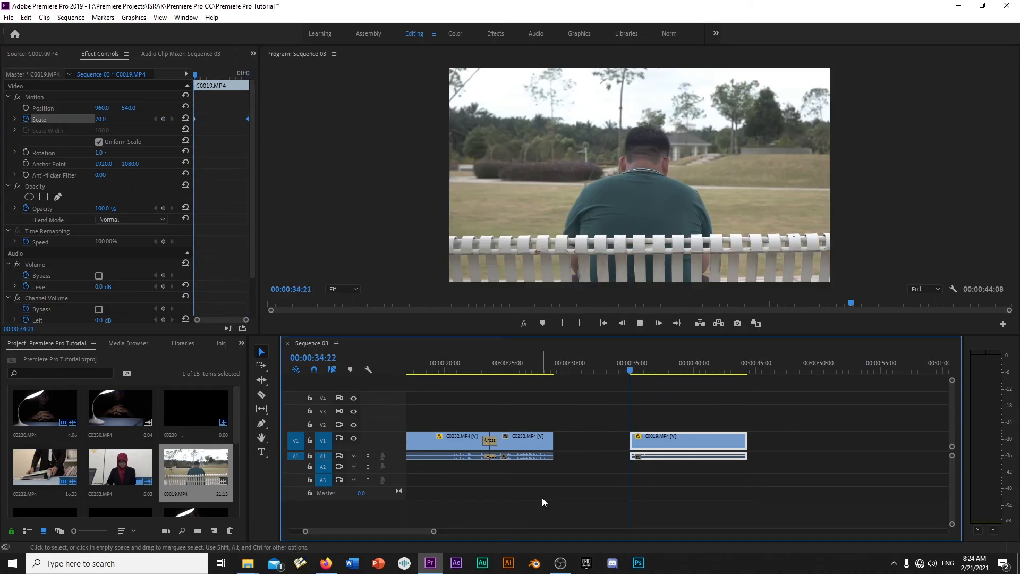